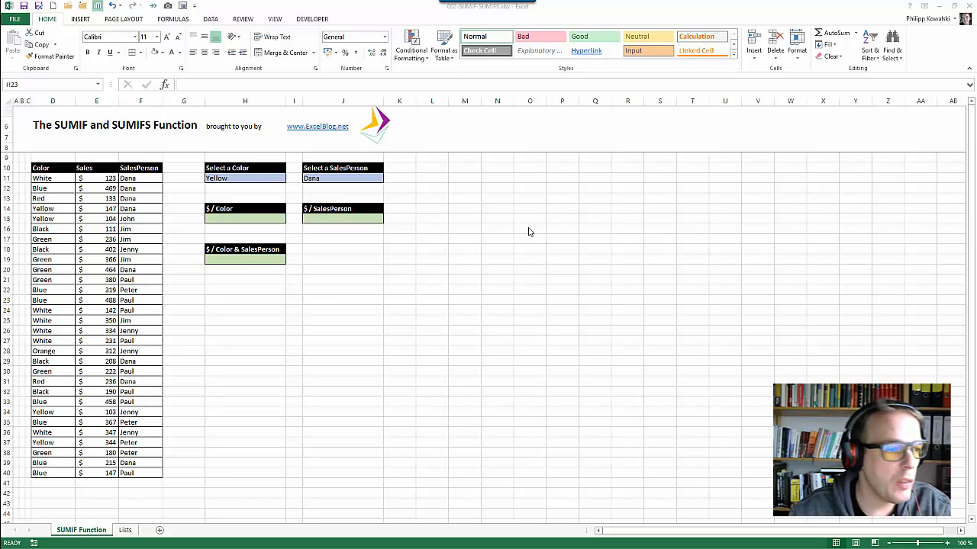
- Examine the choices offered by the Select a Color and Select a SalesPerson drop-down cells without changing either selection
click(49, 176)
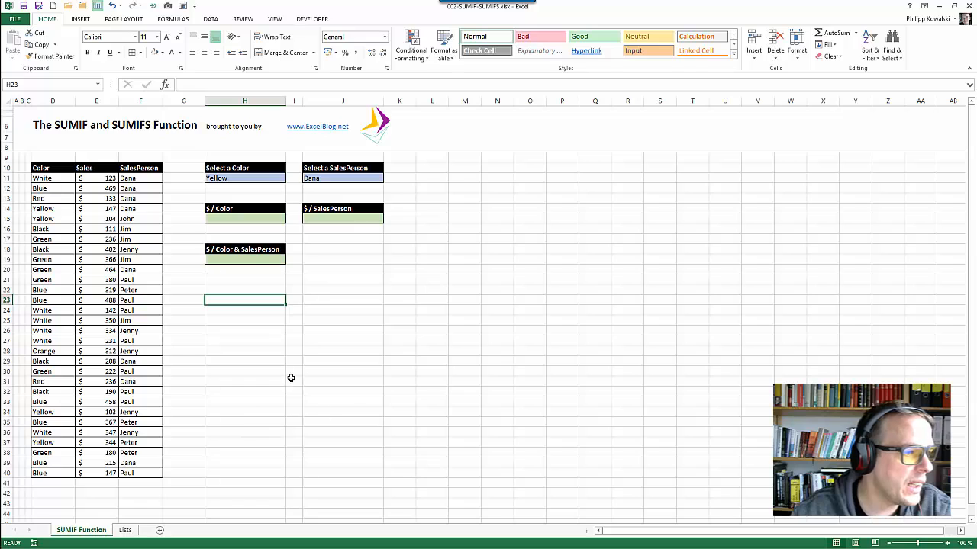
click(269, 177)
click(289, 178)
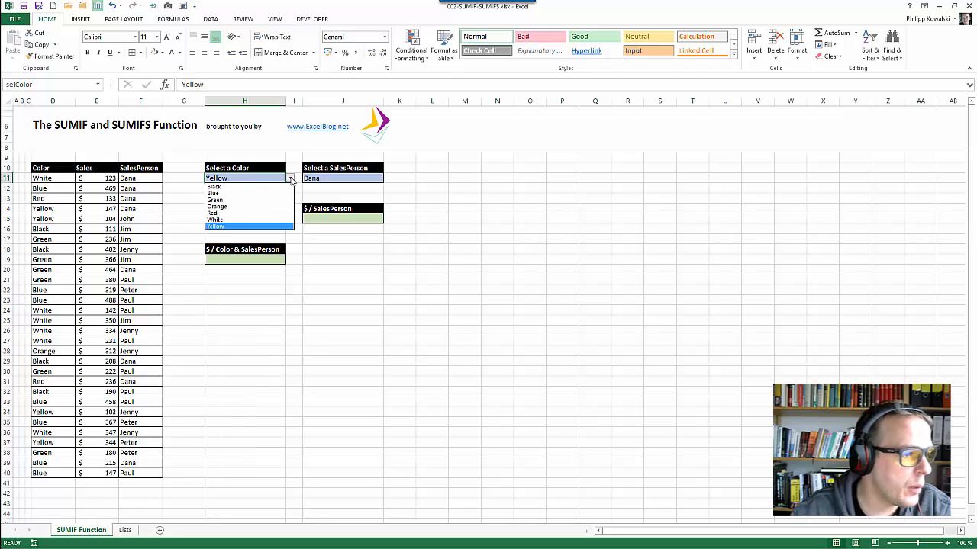
key(Return)
click(320, 177)
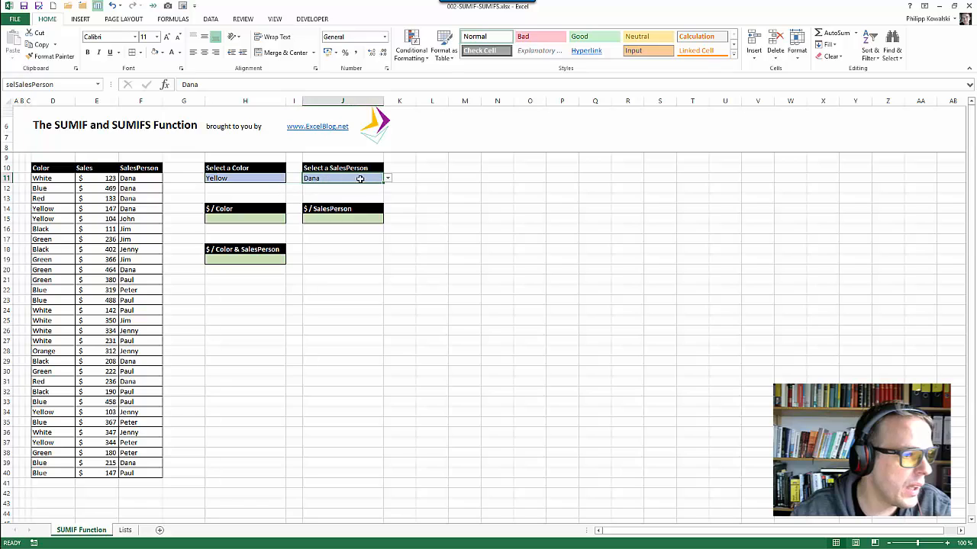
click(387, 180)
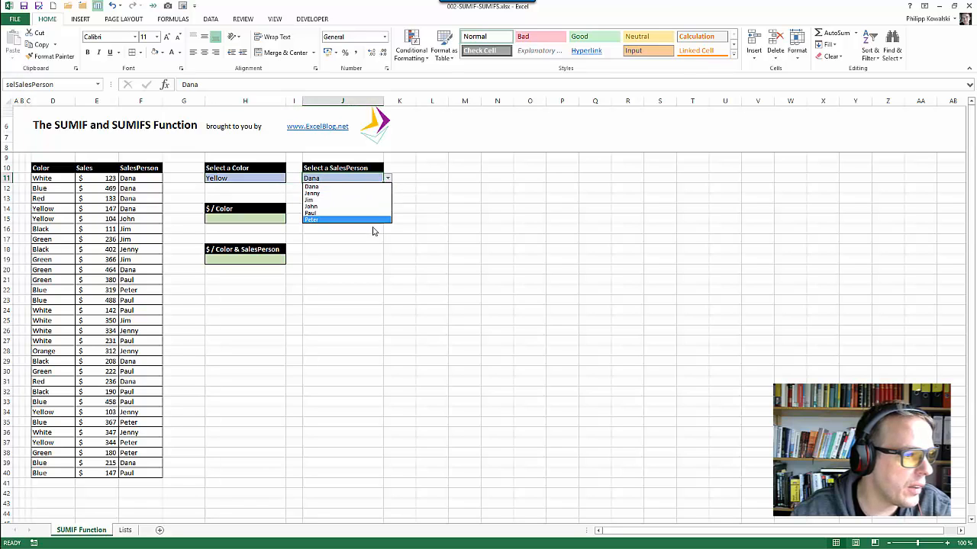
click(389, 179)
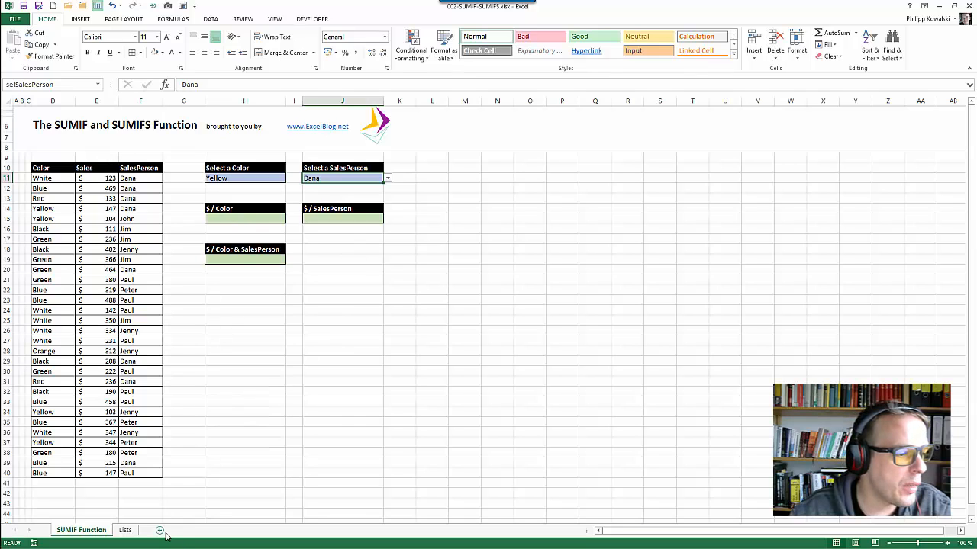
- Inspect the source lists on the Lists sheet and the ranges that the defined names Colors and SalesPersons refer to
click(126, 531)
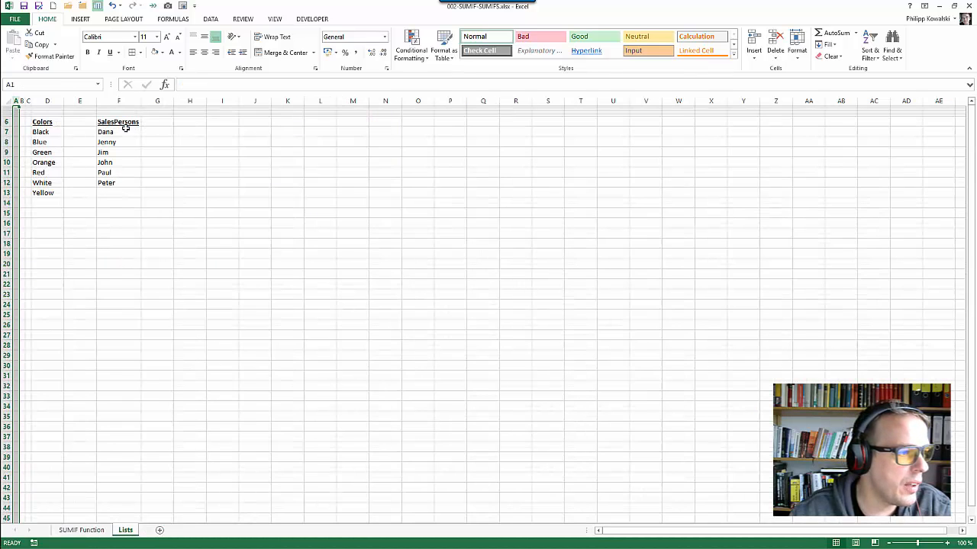
click(172, 19)
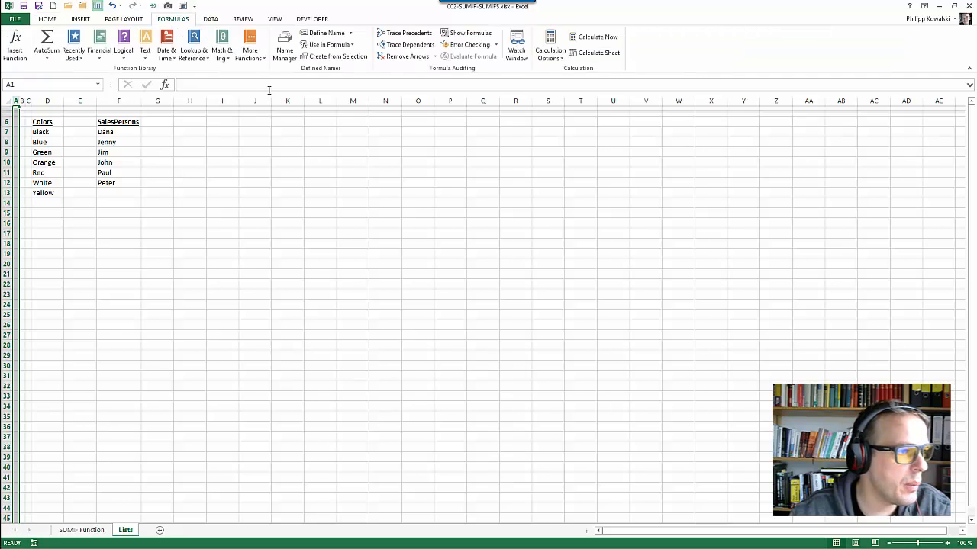
click(284, 48)
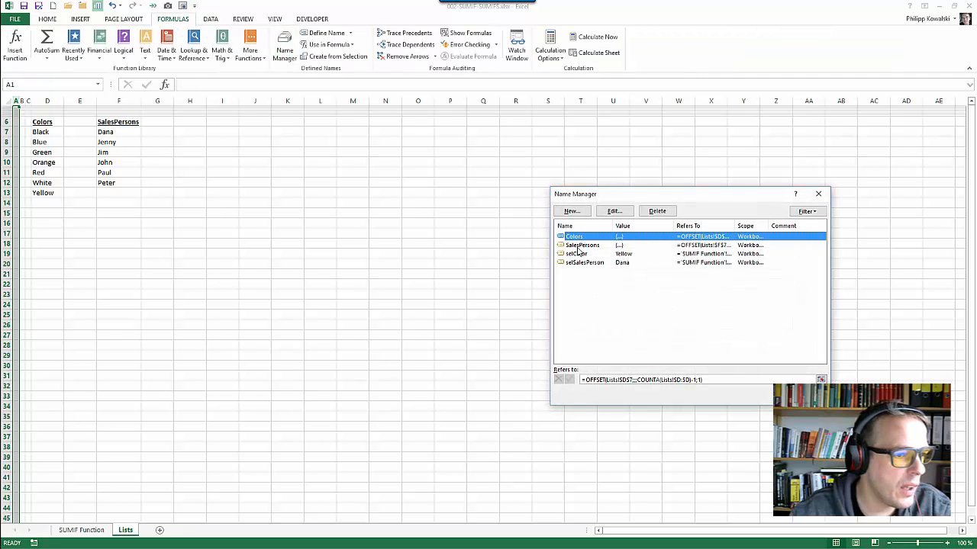
click(813, 380)
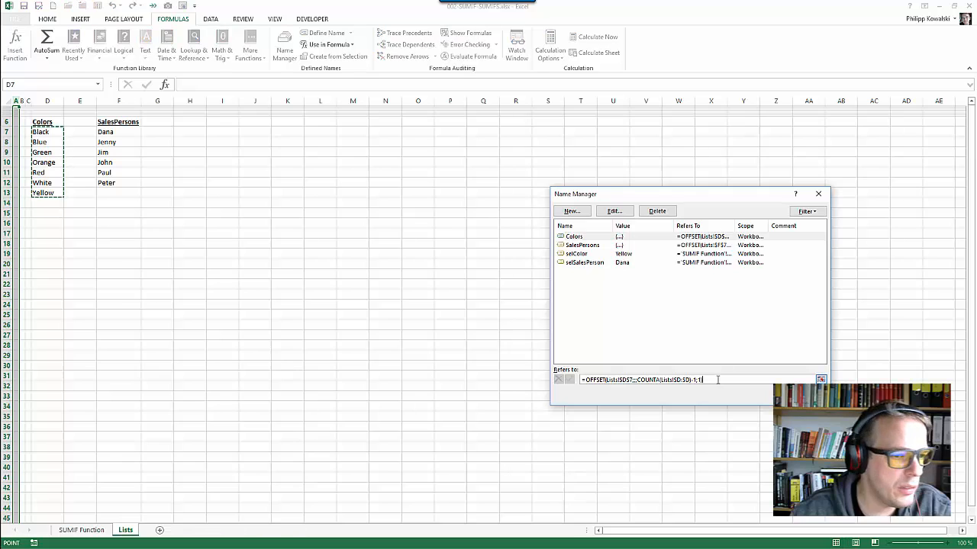
click(565, 245)
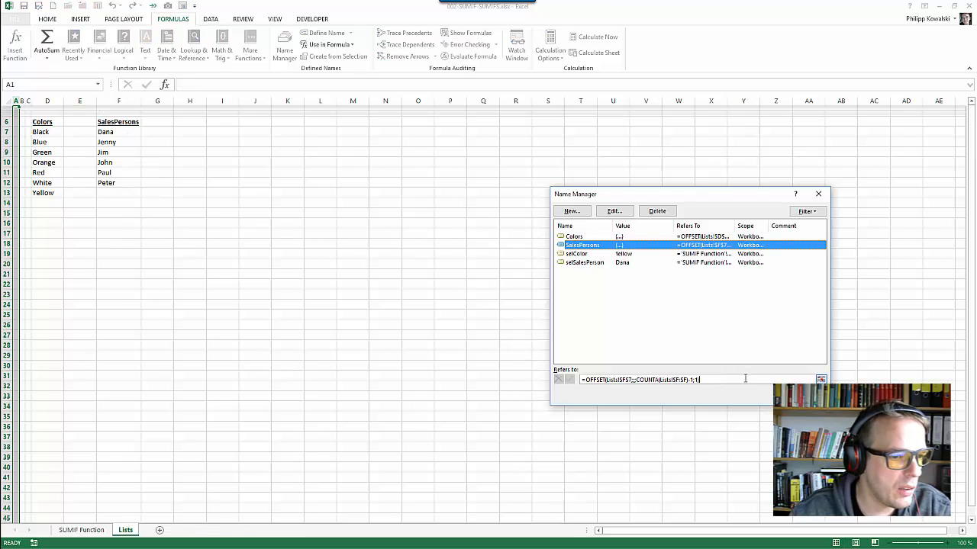
click(816, 380)
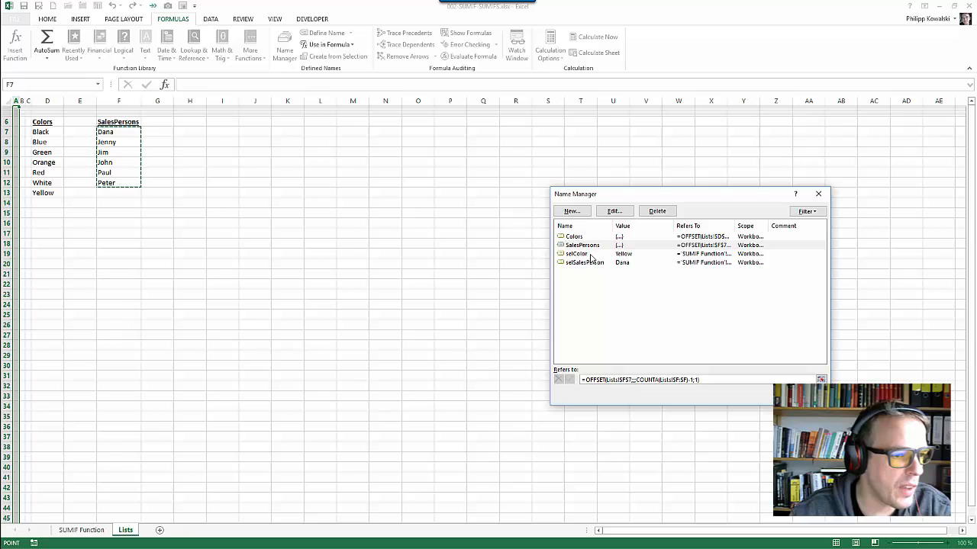
key(Escape)
key(Escape)
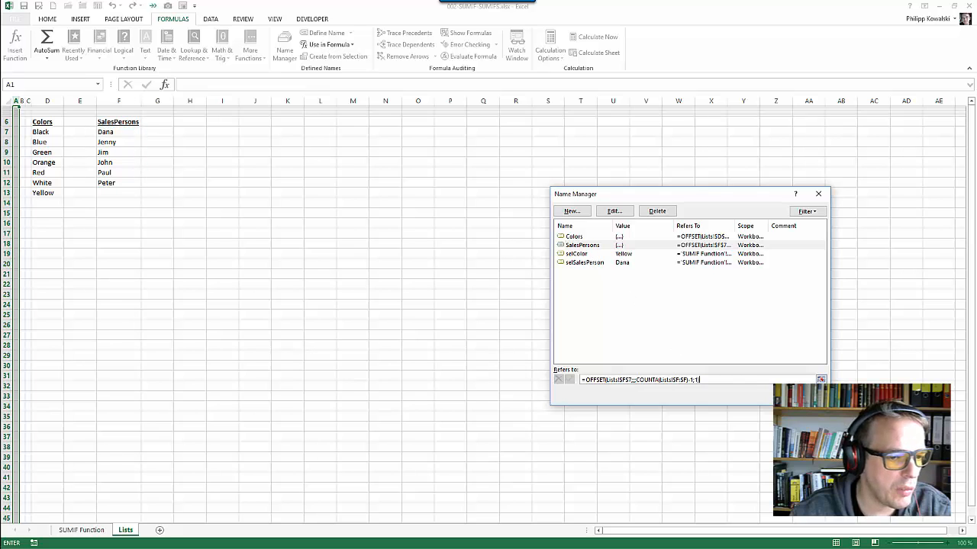
- On the SUMIF Function sheet, start a SUMIF formula in the $ / Color result cell H15 with the absolute criteria range $D$11:$D$40
click(81, 530)
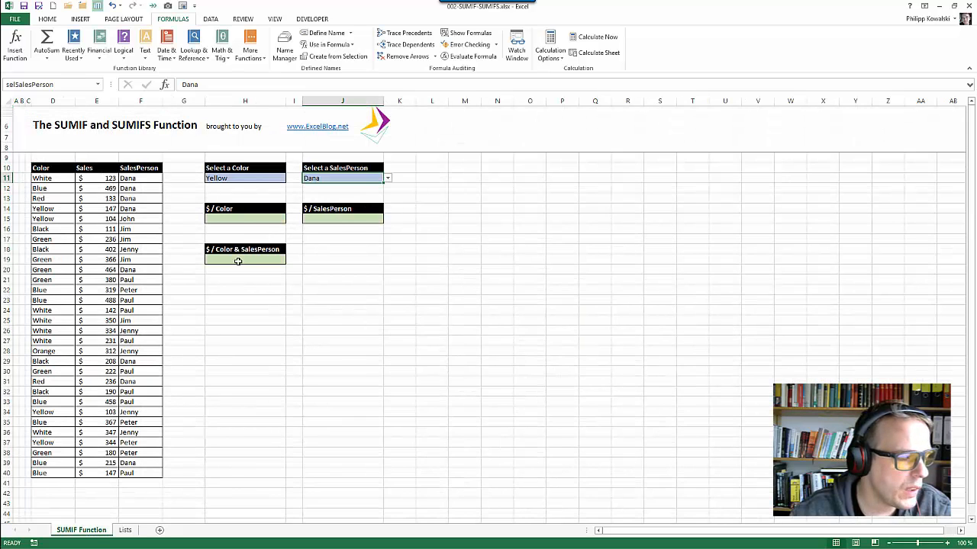
click(243, 219)
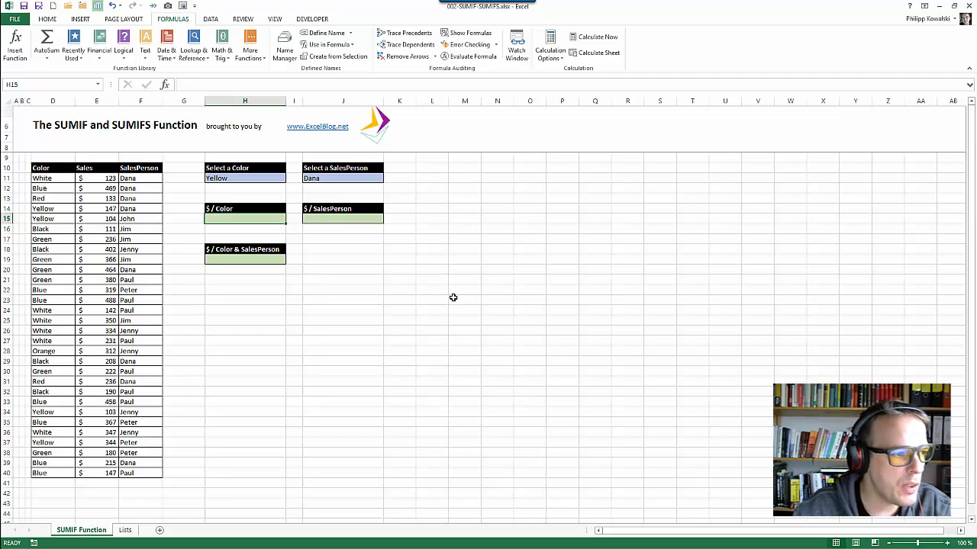
text(=SUMIF)
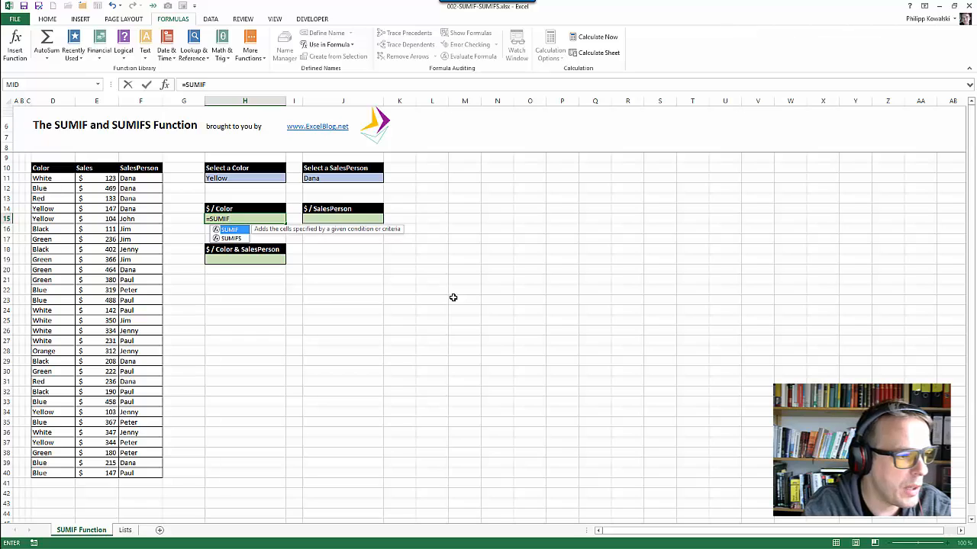
text(()
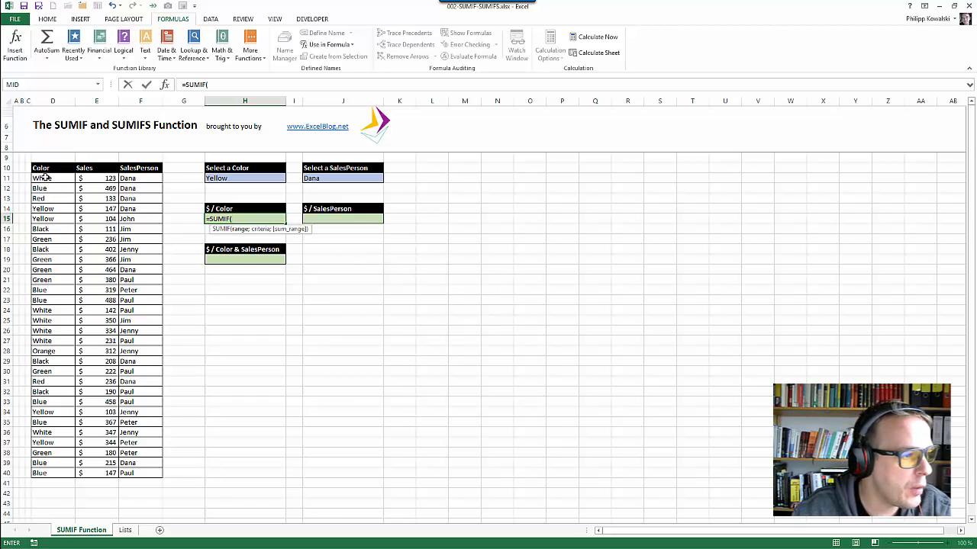
drag(45, 176, 38, 473)
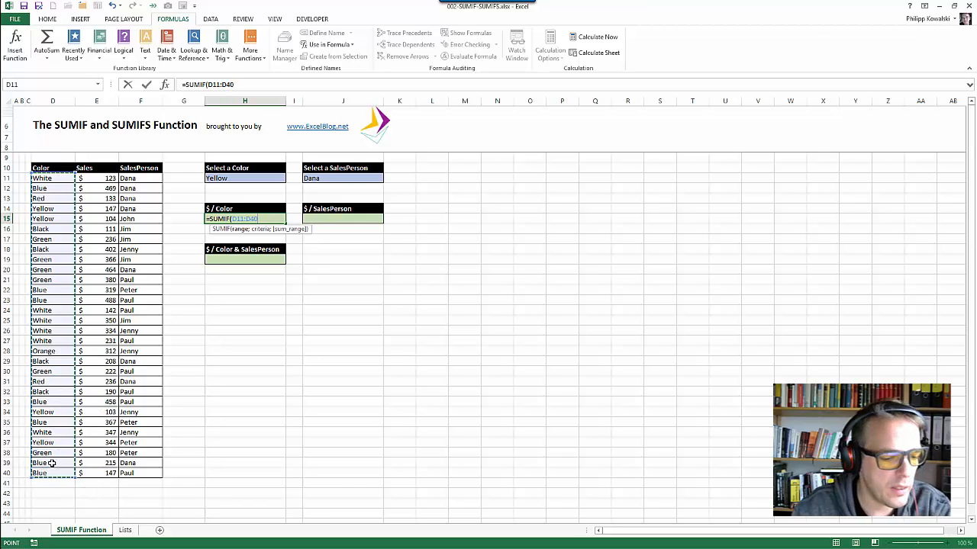
key(F4)
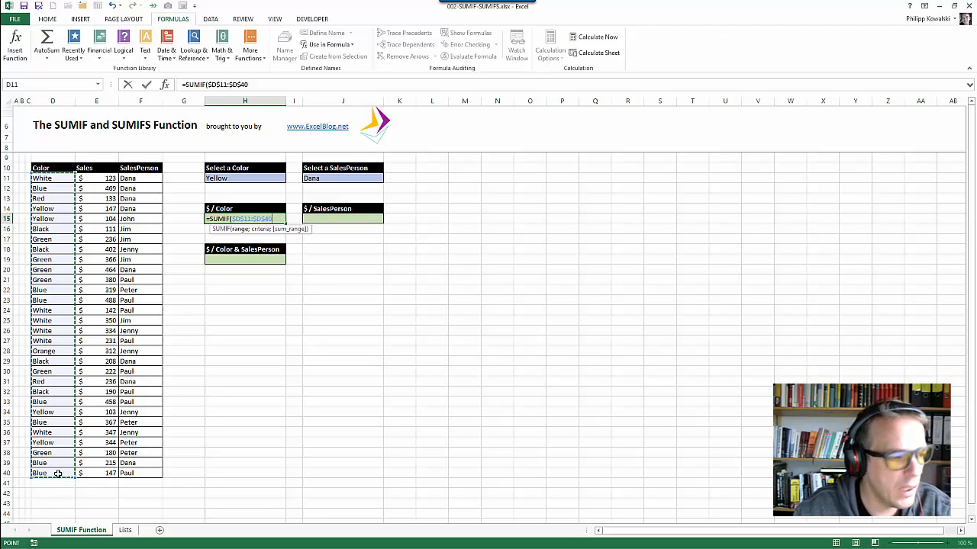
- Insert the defined name selColor as the criteria argument of the SUMIF formula
text(;)
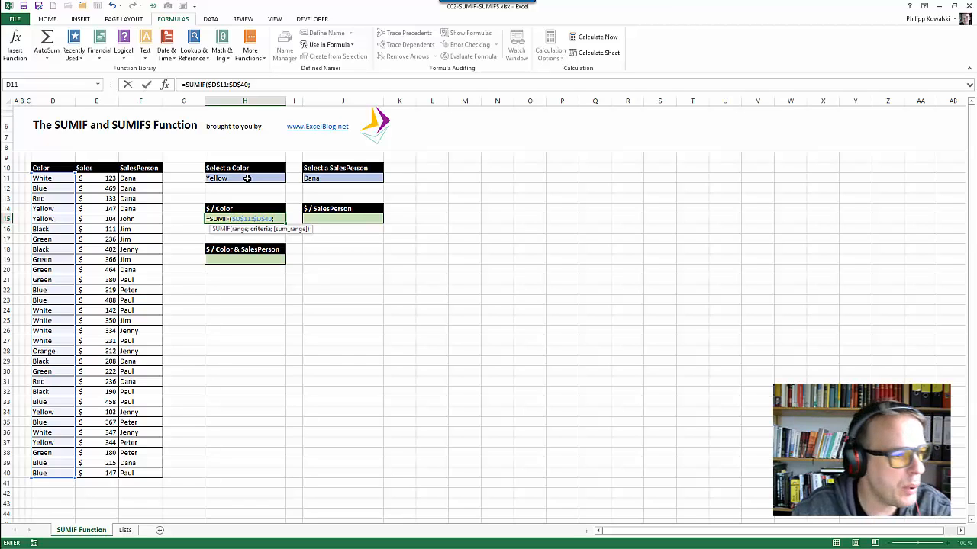
key(F3)
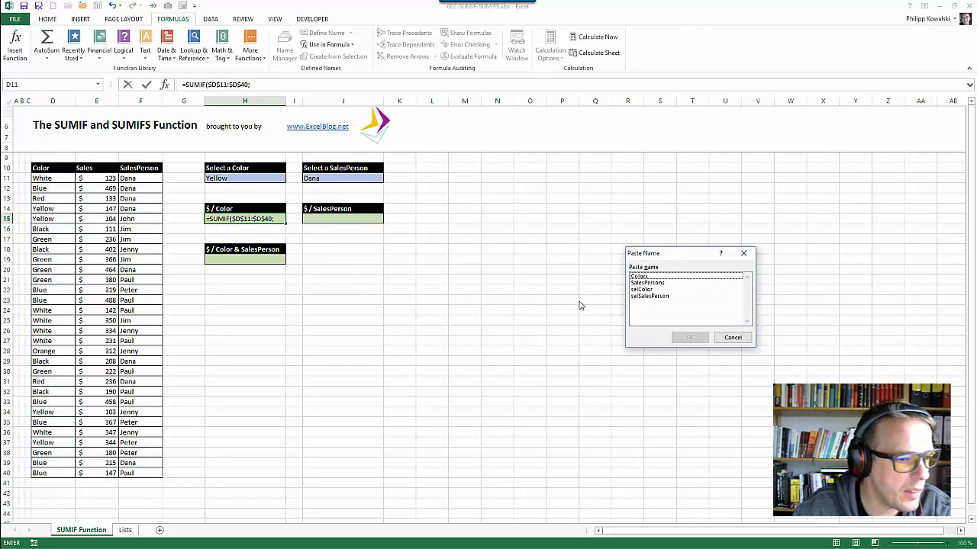
click(643, 290)
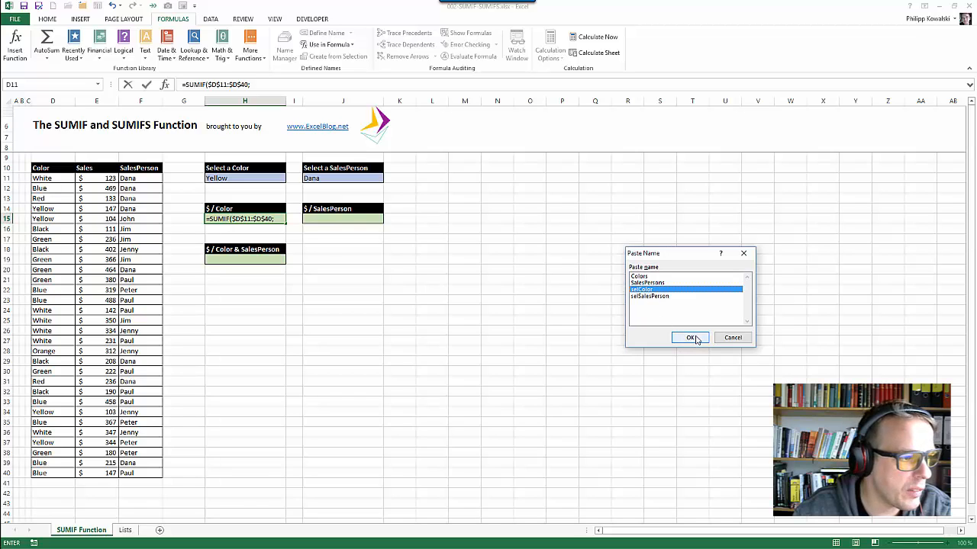
click(691, 338)
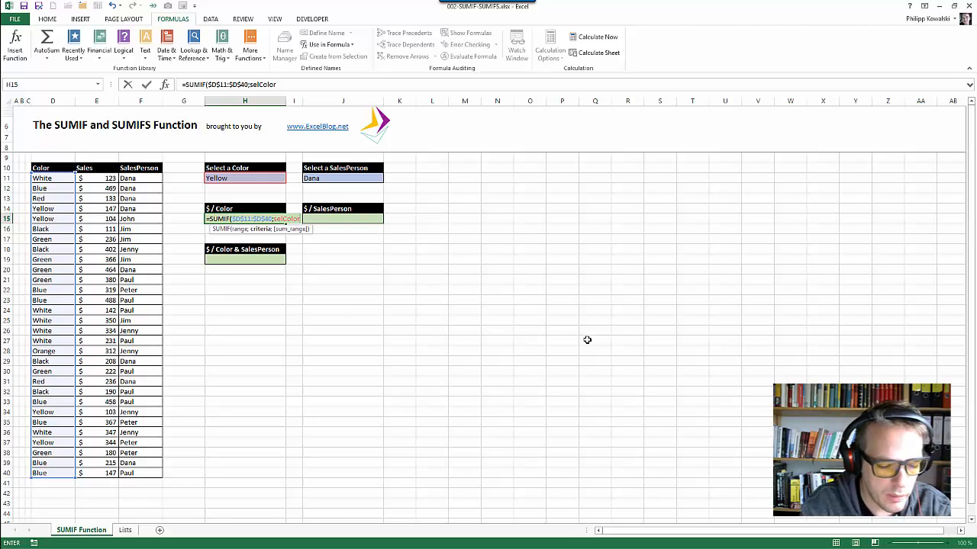
- Add the absolute sum range $E$11:$E$40 and enter the completed SUMIF formula in H15, keeping that cell selected
text(;)
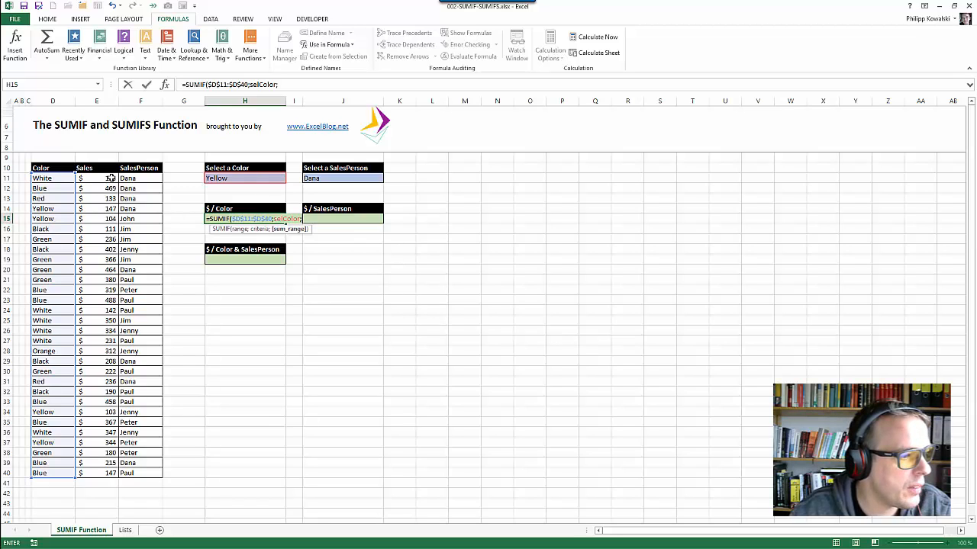
drag(111, 178, 109, 474)
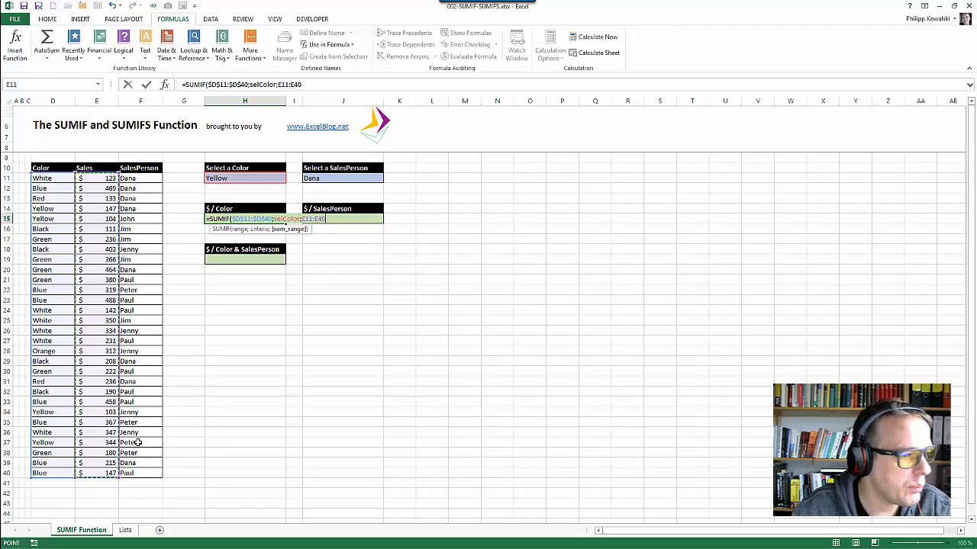
key(F4)
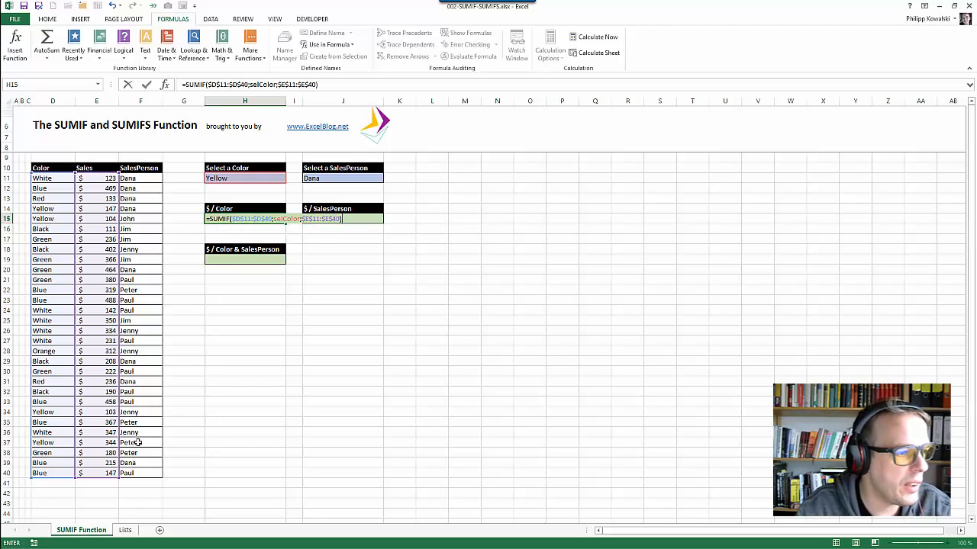
key(ctrl+Return)
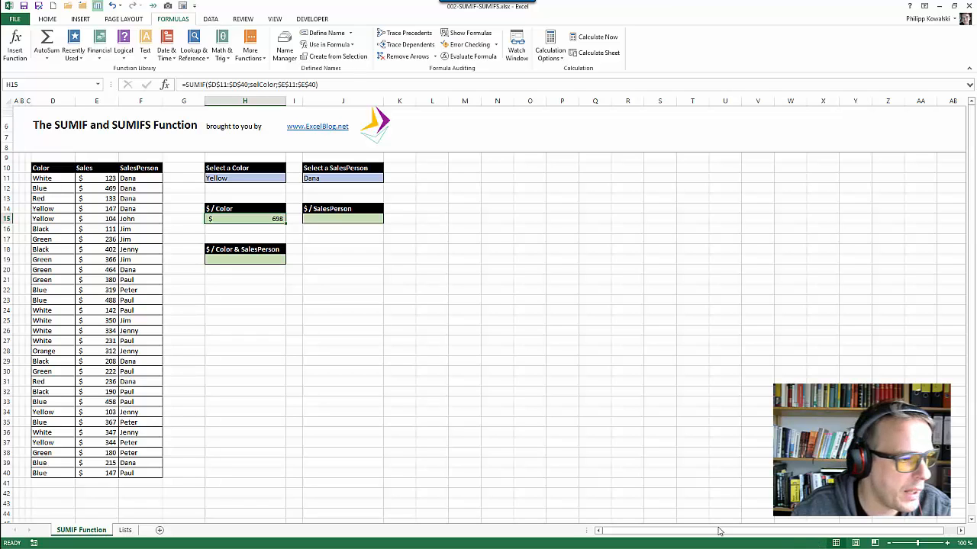
- Highlight the sales amounts of the Yellow rows, cells E14, E15, E34 and E37, with a light gold fill
click(100, 209)
ctrl+click(104, 220)
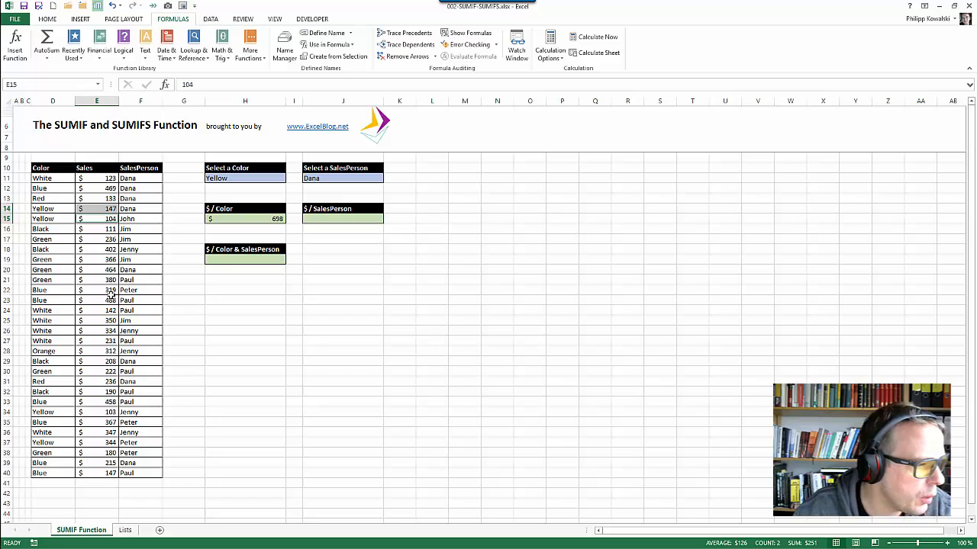
ctrl+click(106, 412)
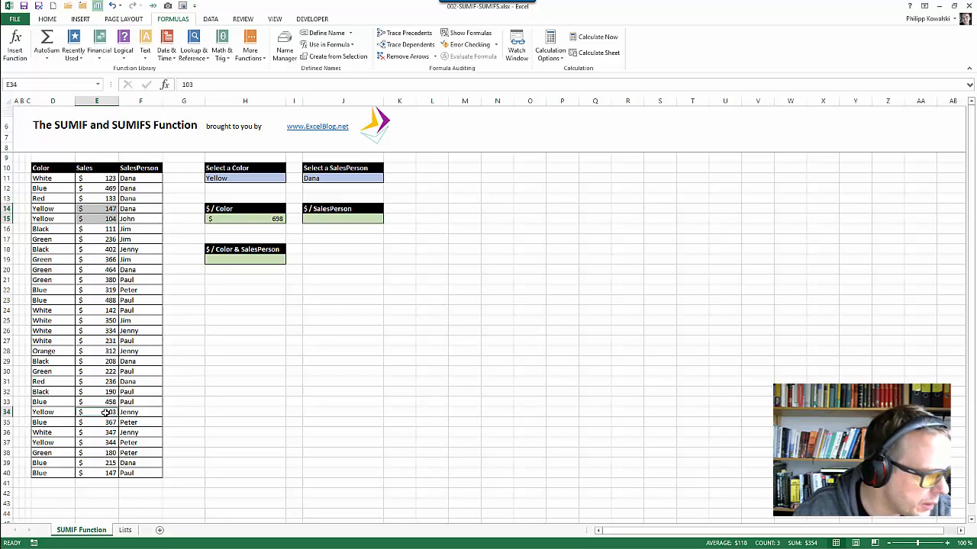
ctrl+click(104, 444)
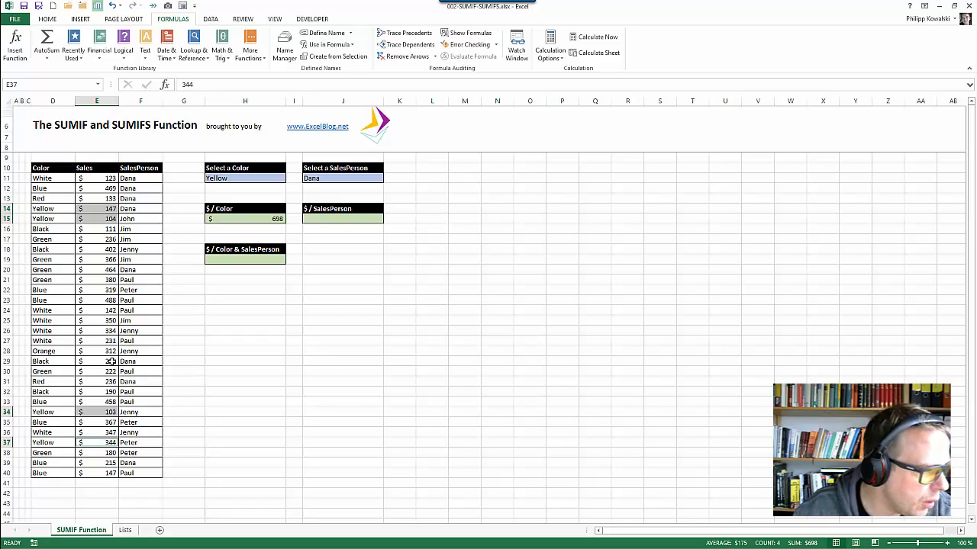
click(46, 19)
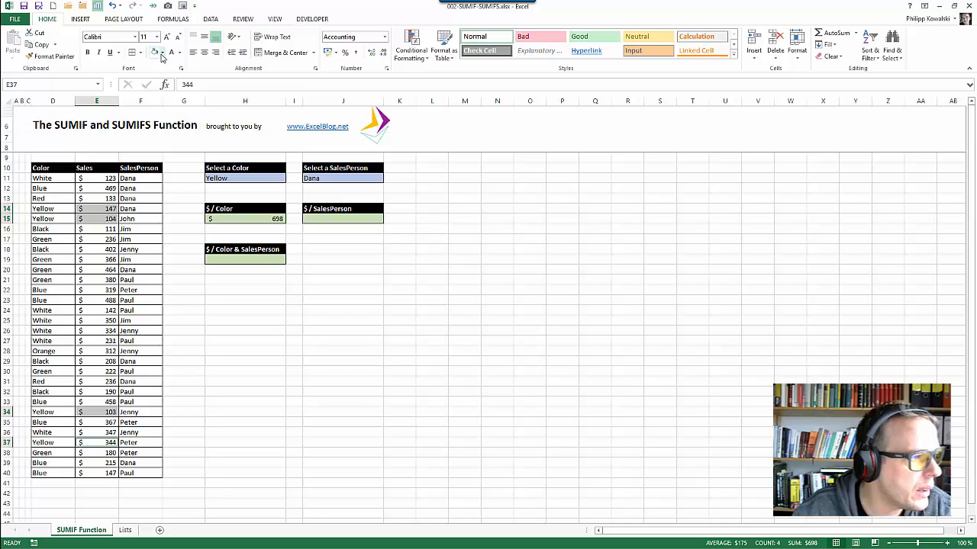
click(160, 53)
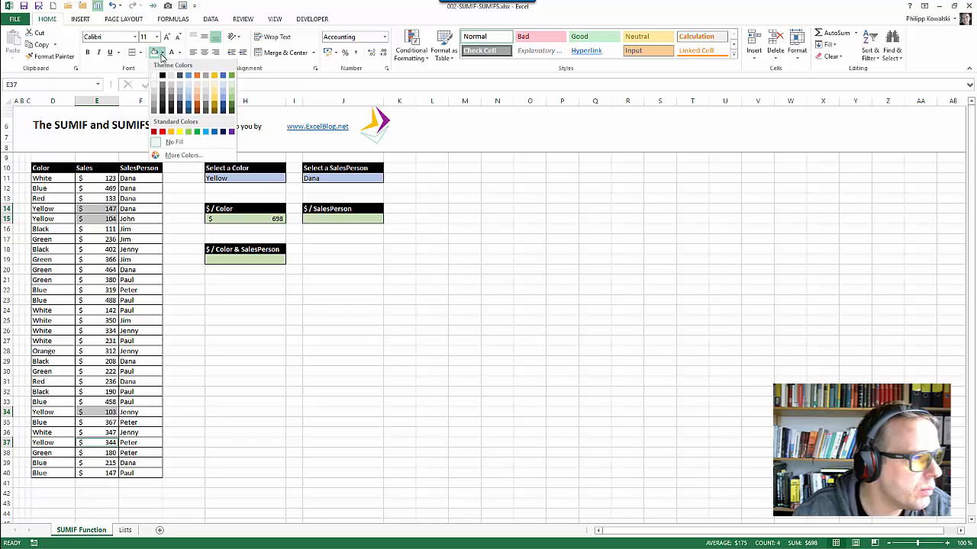
click(214, 95)
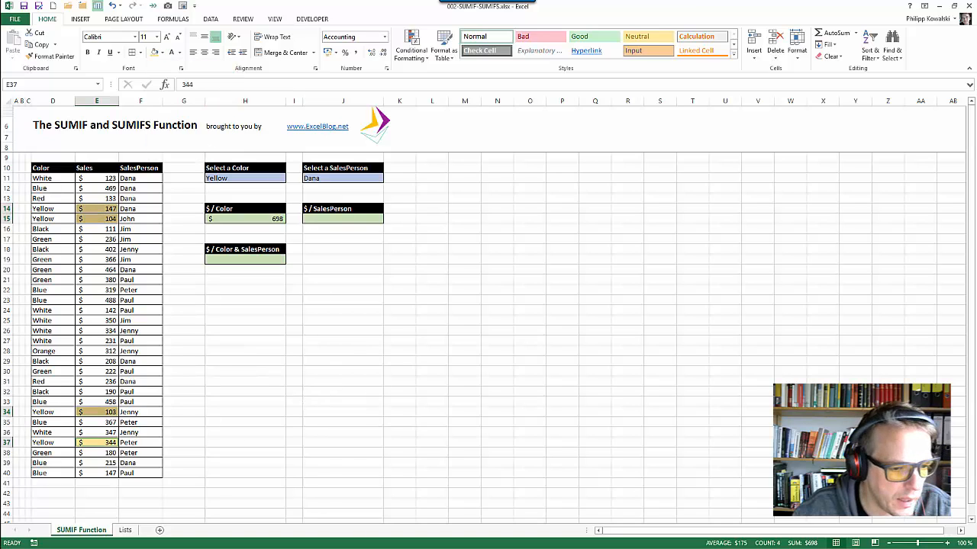
- Start a SUMIF formula in the $ / SalesPerson result cell J15 with the criteria range F11:$F$40
click(328, 219)
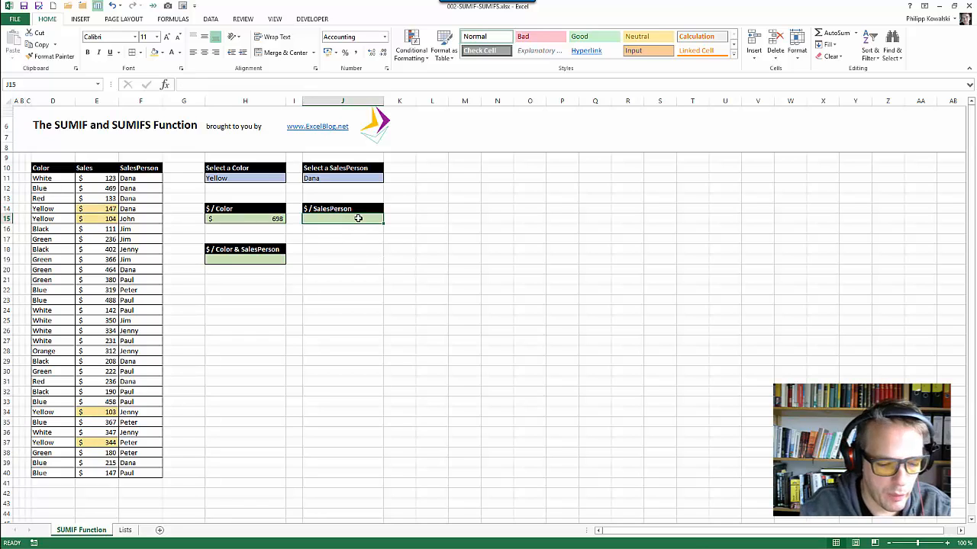
text(=sumif)
key(Tab)
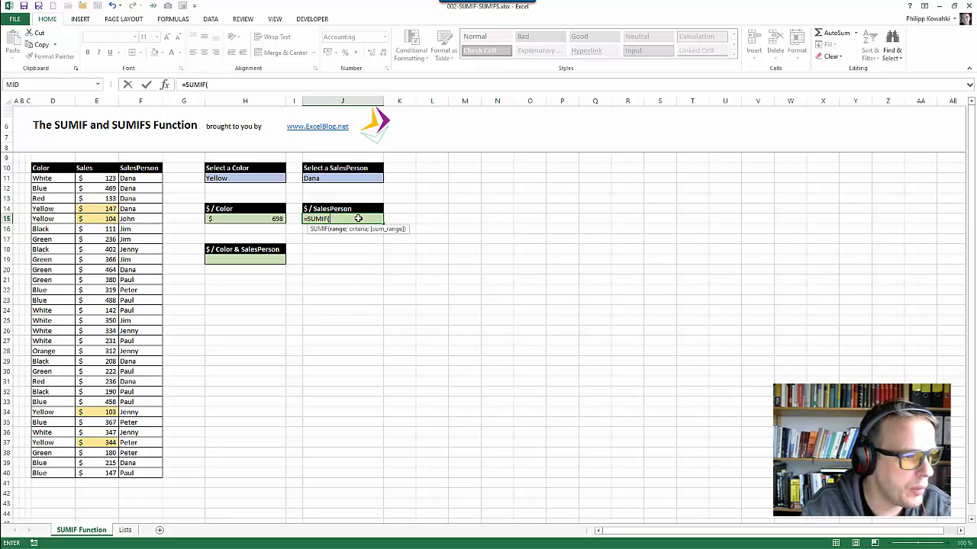
click(155, 177)
drag(154, 177, 145, 473)
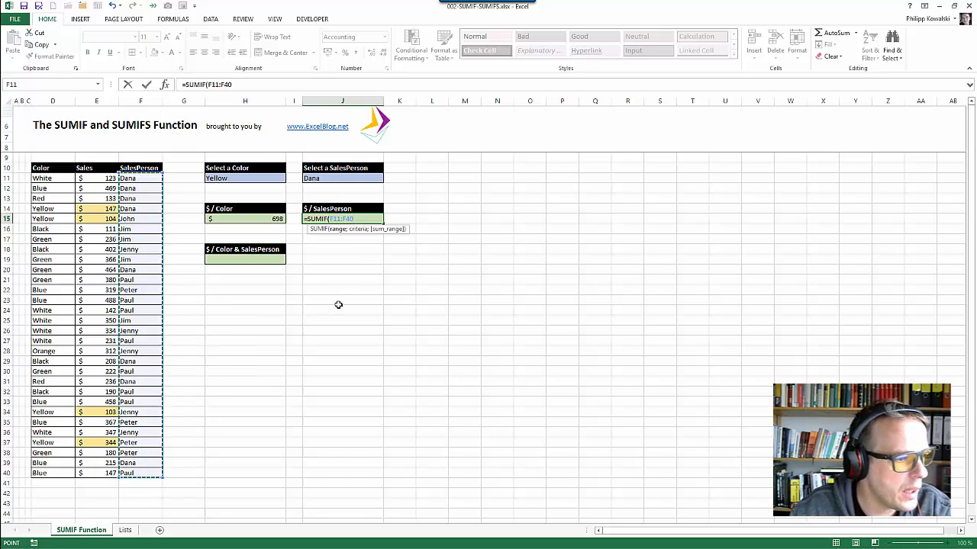
key(F3)
key(Escape)
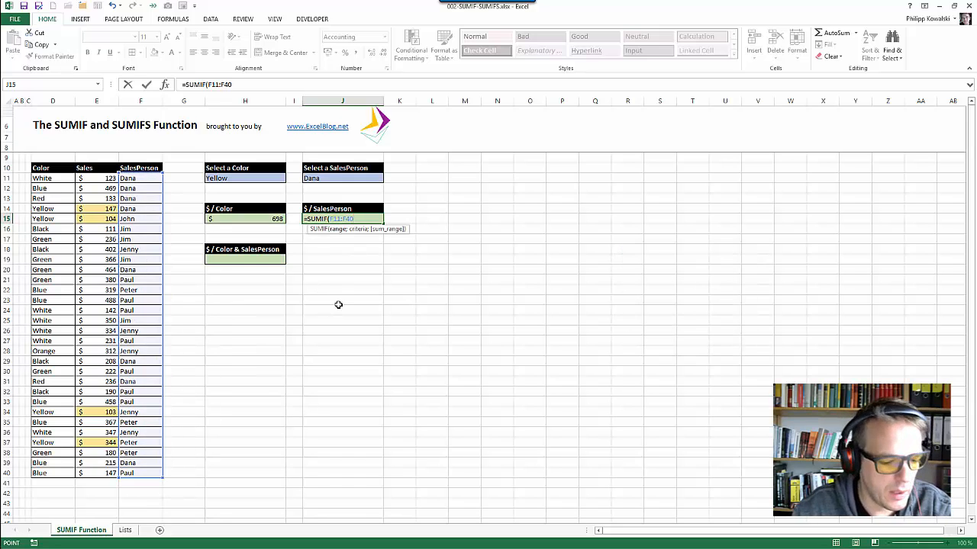
key(F4)
text(;)
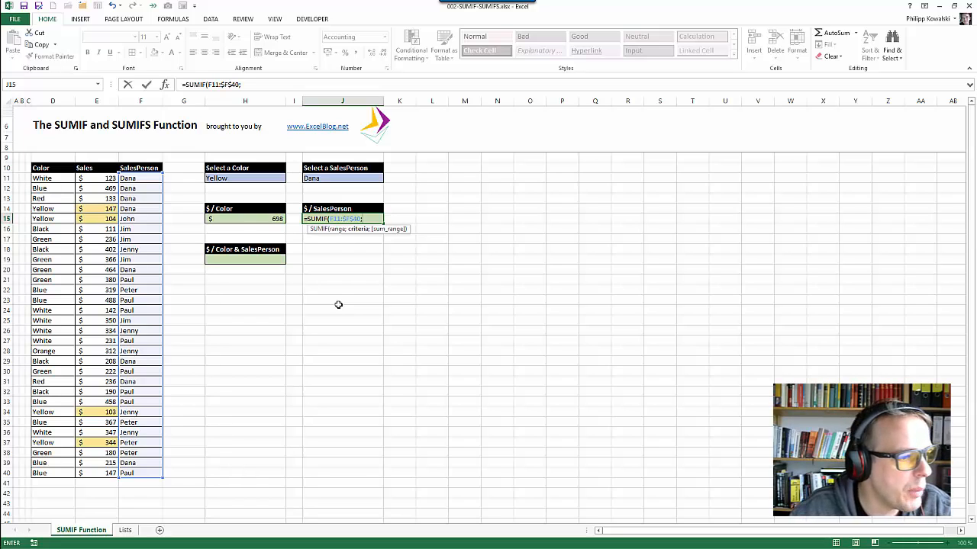
- Insert the defined name selSalesPerson as the criteria argument of the SUMIF formula in J15
key(F3)
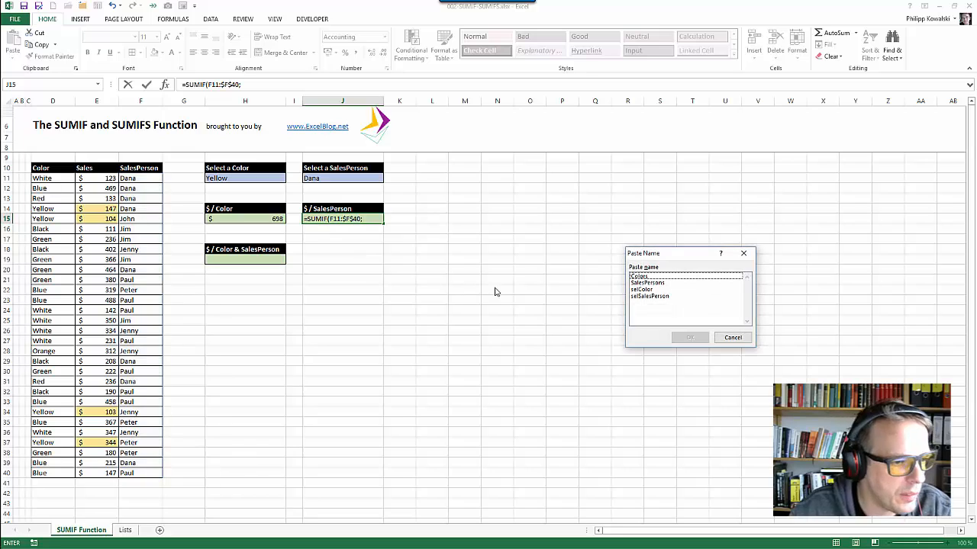
click(665, 296)
click(689, 337)
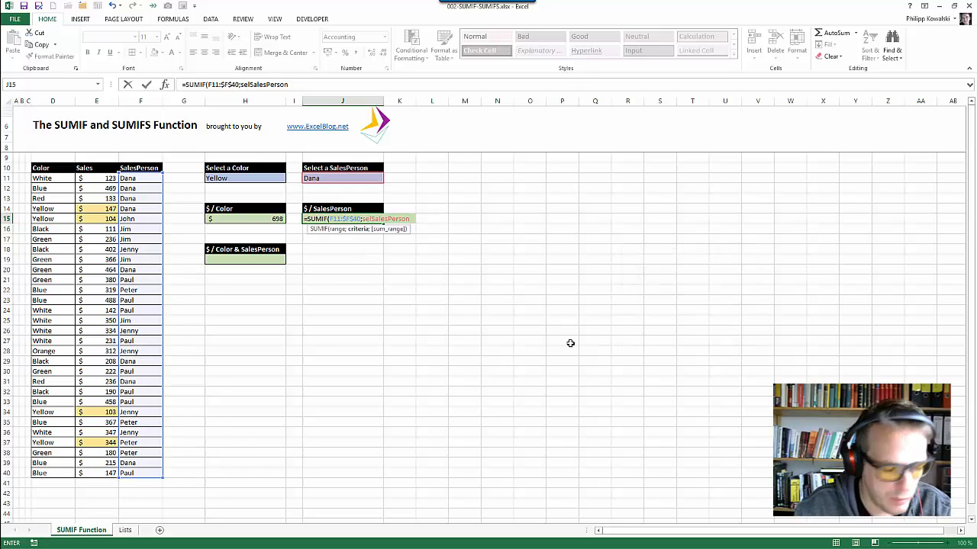
text(;)
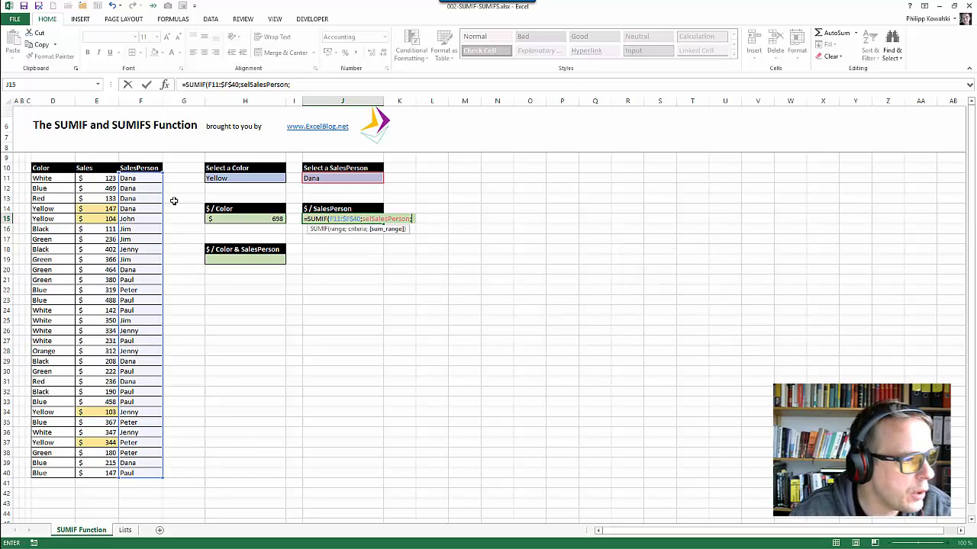
- Add the absolute sum range $E$11:$E$40 and enter the completed SUMIF formula in J15, keeping that cell selected
drag(110, 178, 98, 473)
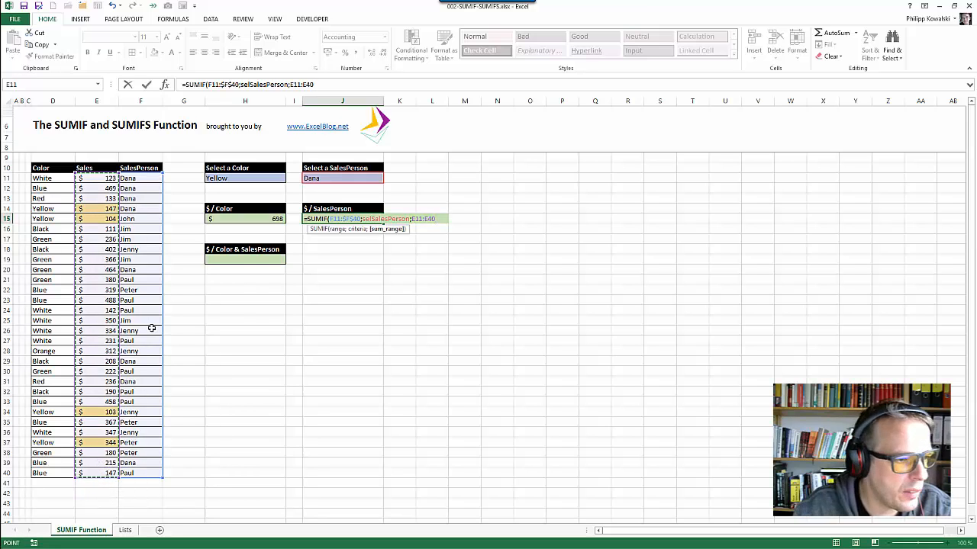
key(F4)
text())
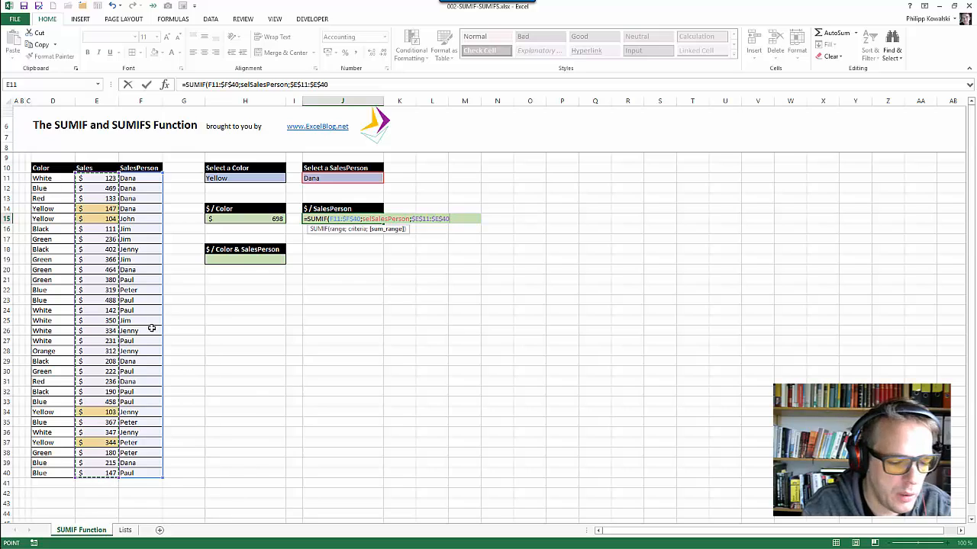
key(ctrl+Return)
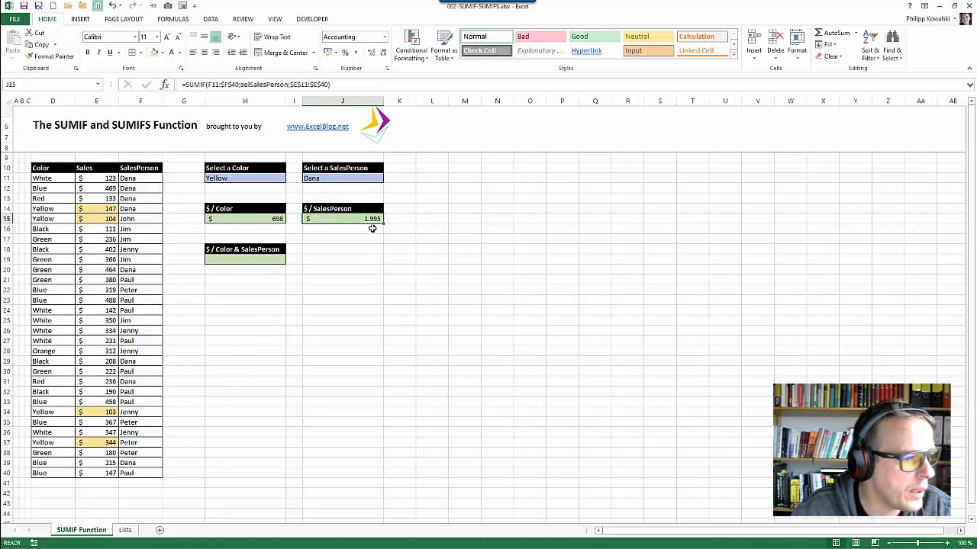
- Test the J15 formula by choosing the salesperson listed in F15 in selector cell J11, and select row 15 to compare its sales amount
click(376, 176)
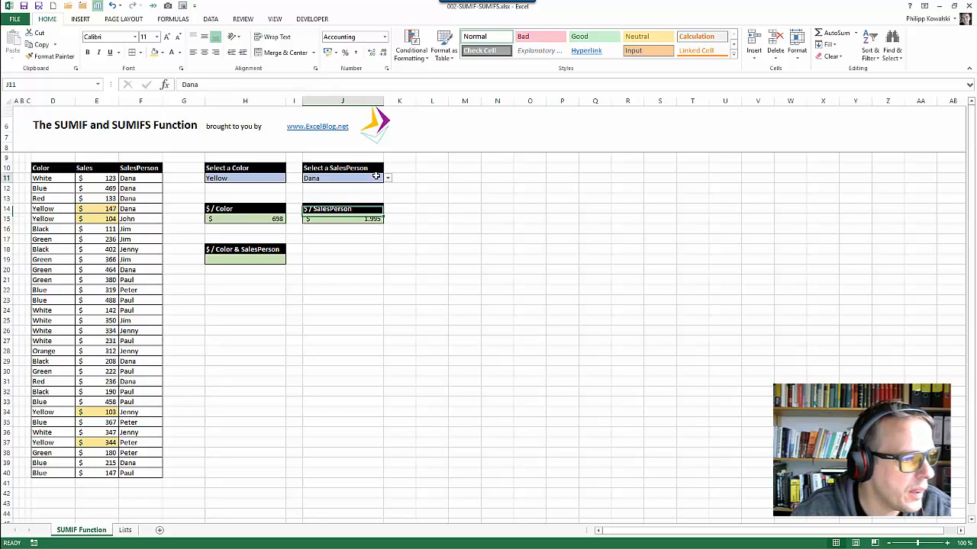
click(388, 179)
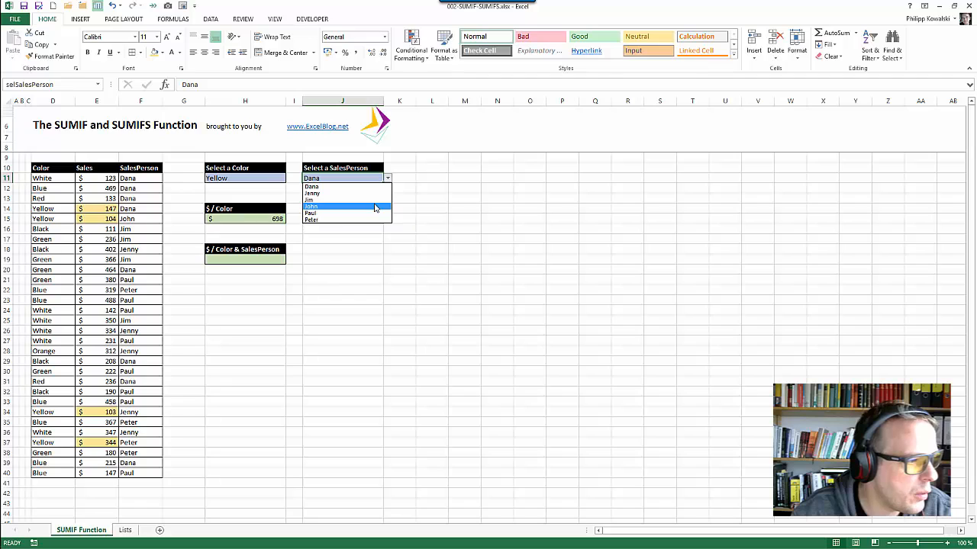
click(375, 207)
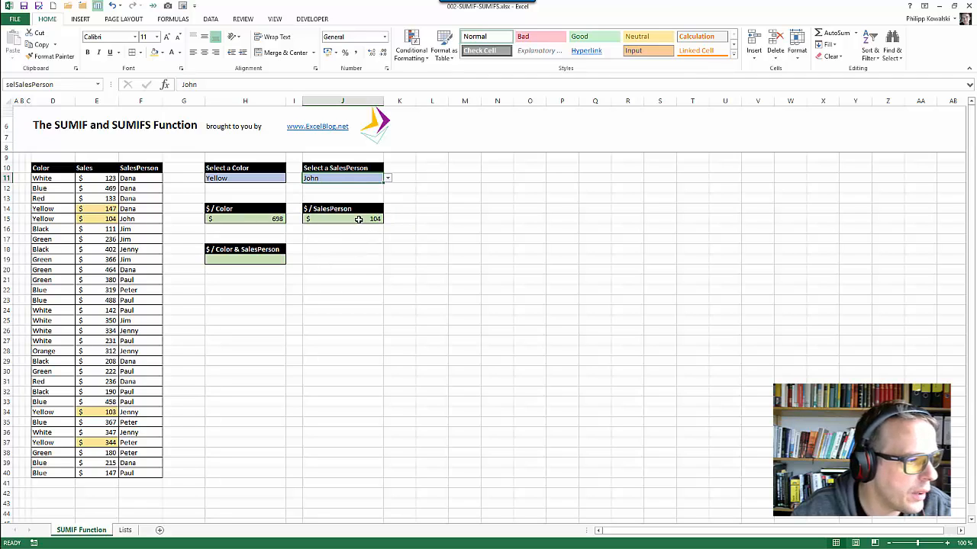
click(358, 219)
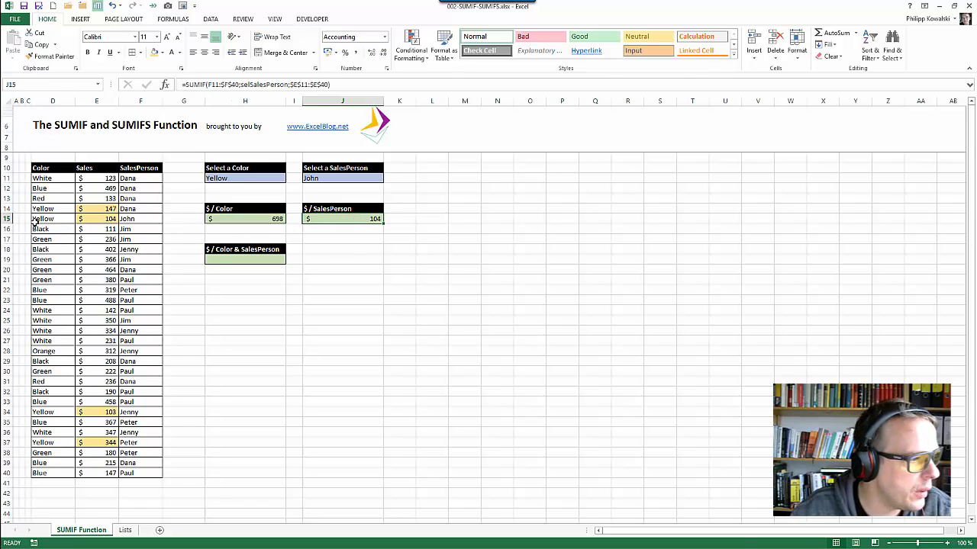
click(6, 219)
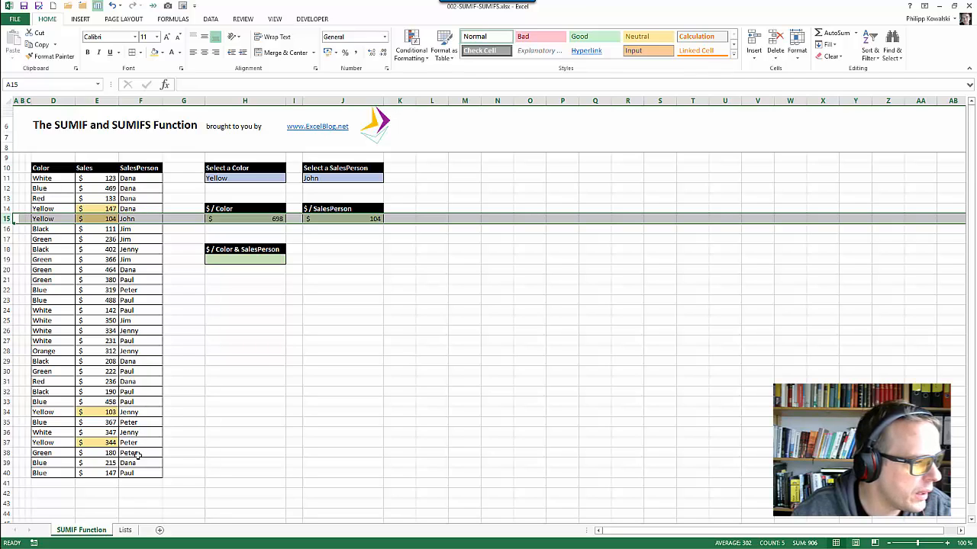
- Set the Select a SalesPerson cell J11 back to the salesperson listed in F11
click(235, 263)
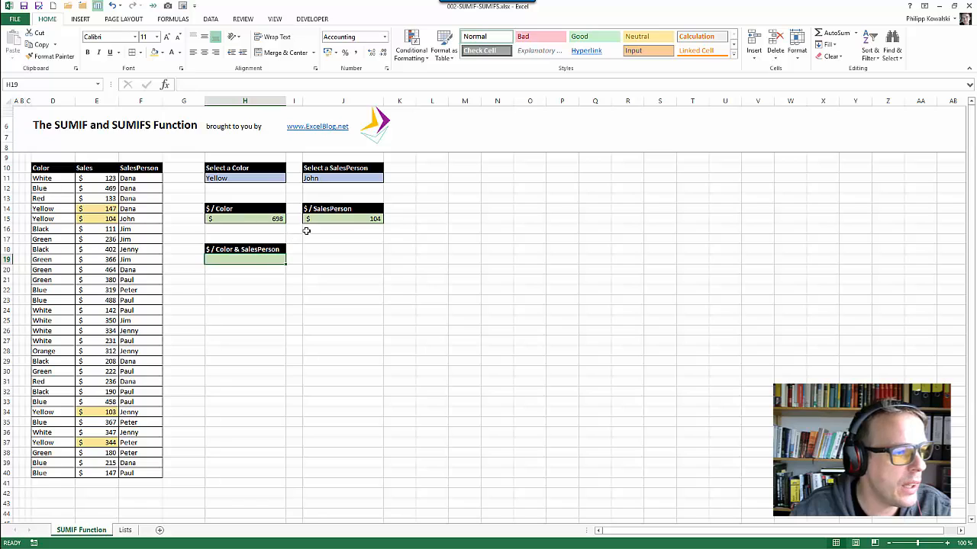
click(357, 178)
click(387, 179)
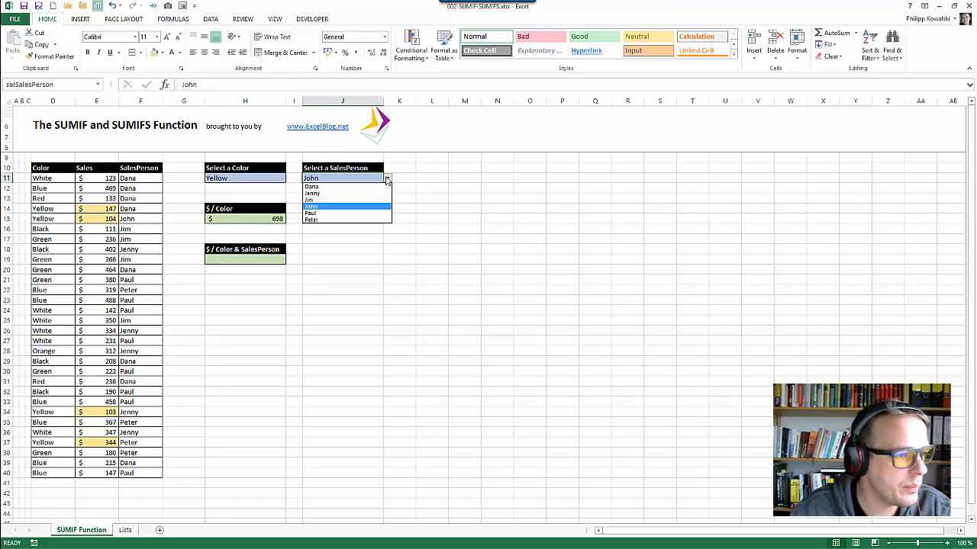
click(372, 192)
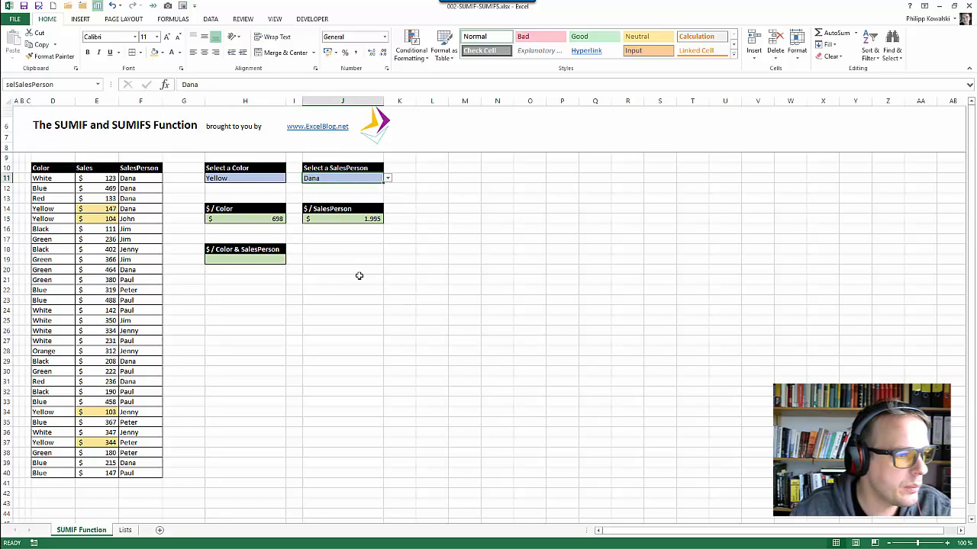
- Start a SUMIFS formula in the $ / Color & SalesPerson result cell H19 with the absolute sum range $E$11:$E$40
click(256, 260)
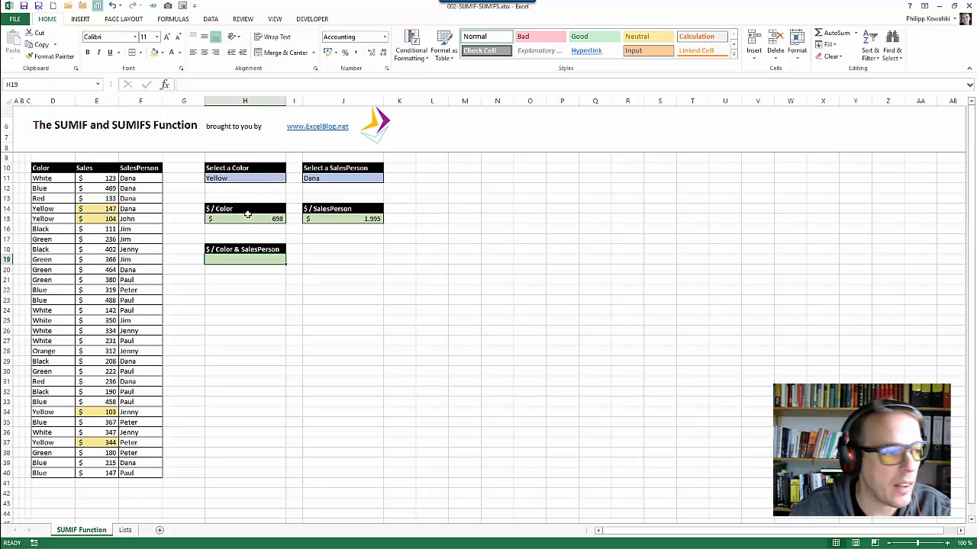
text(=SUMIF)
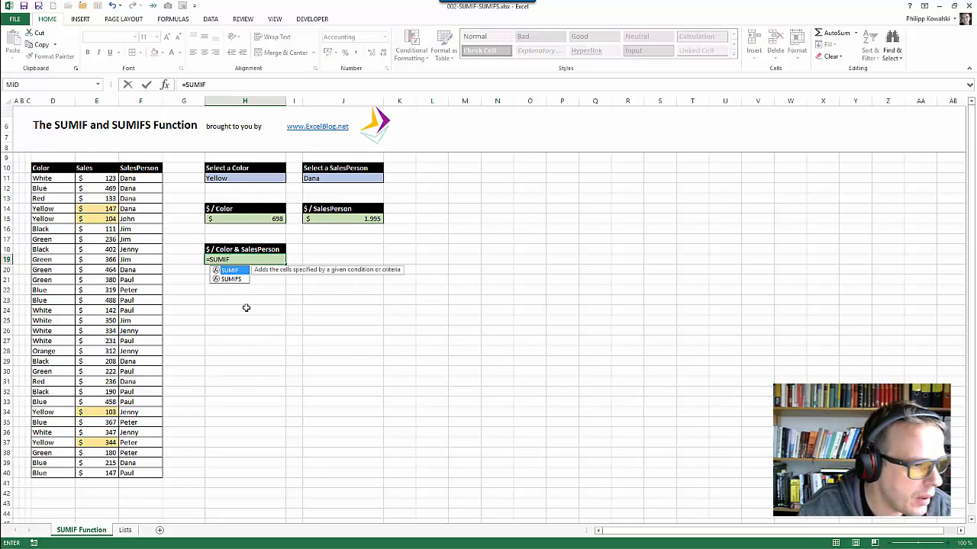
key(Down)
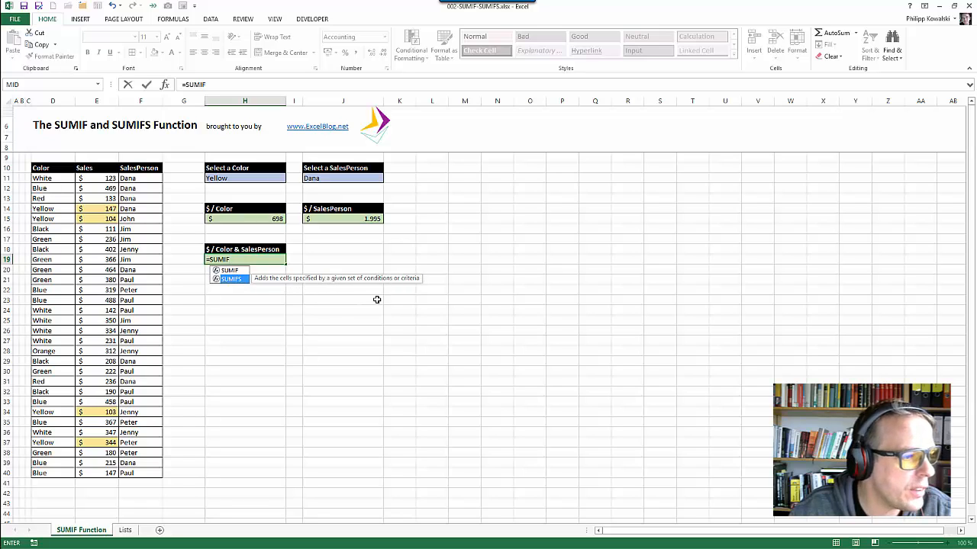
text(()
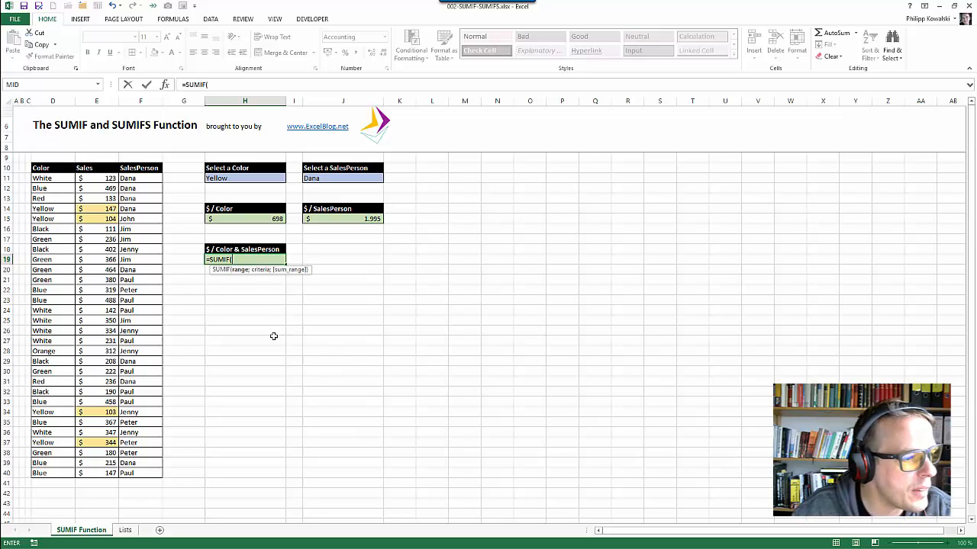
key(BackSpace)
text(S()
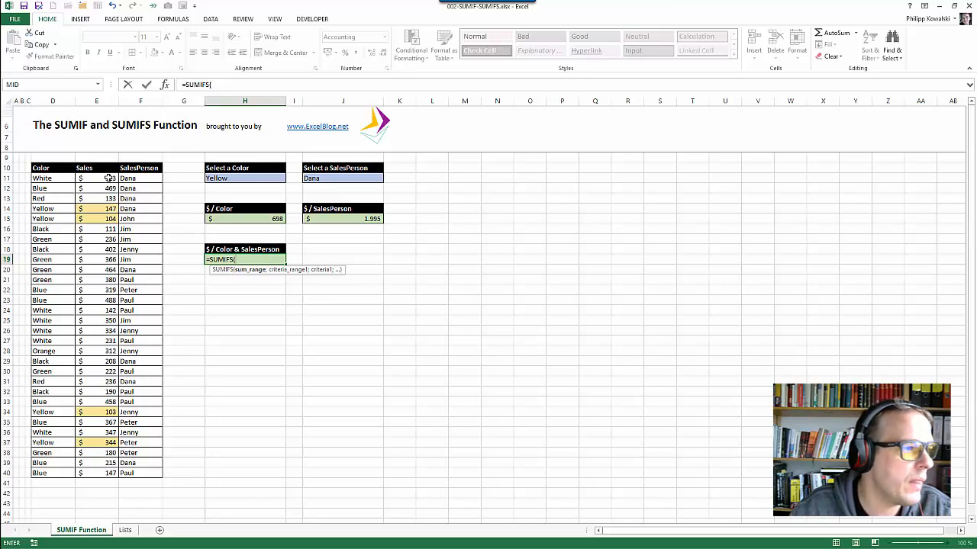
drag(110, 178, 91, 473)
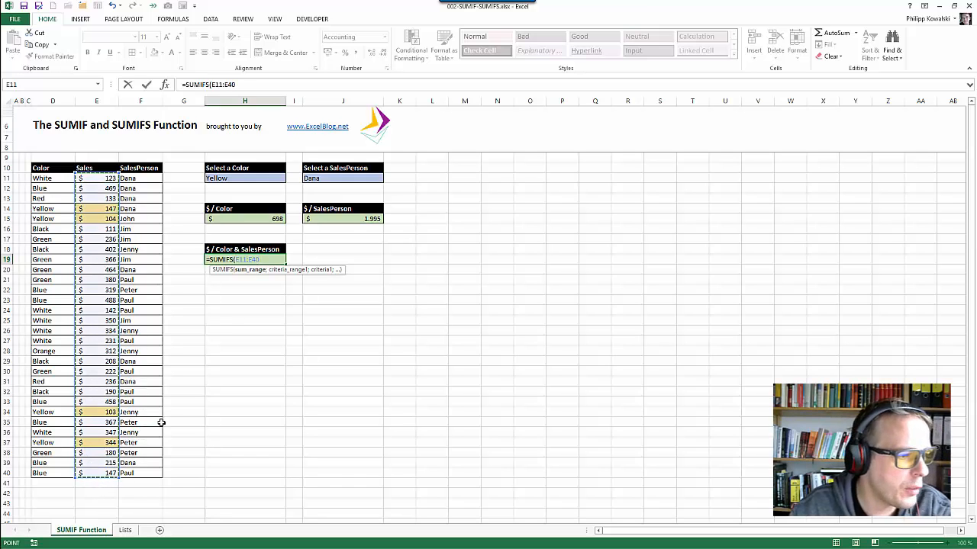
key(F4)
text(;)
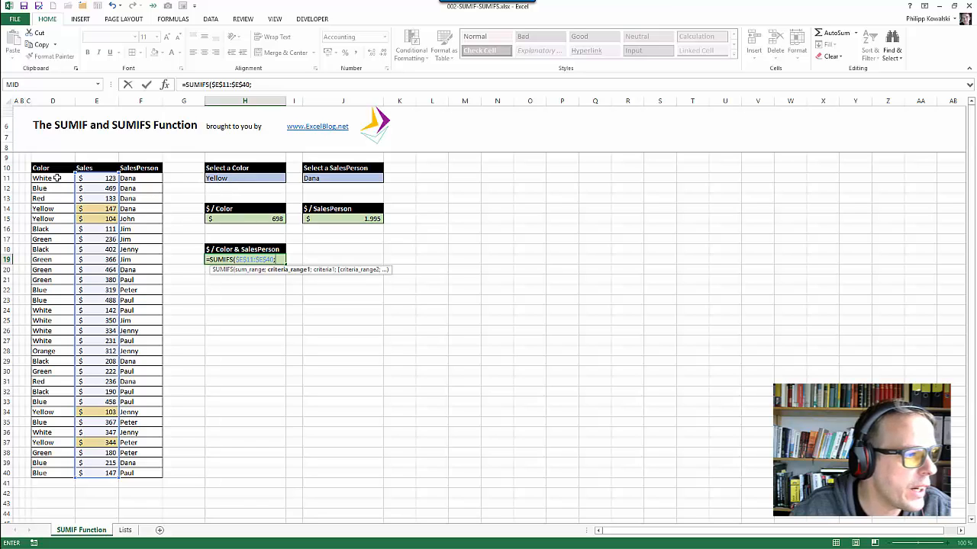
- Add the first criteria pair to the SUMIFS formula: the absolute color range $D$11:$D$40 with selColor as its criterion
drag(57, 178, 46, 468)
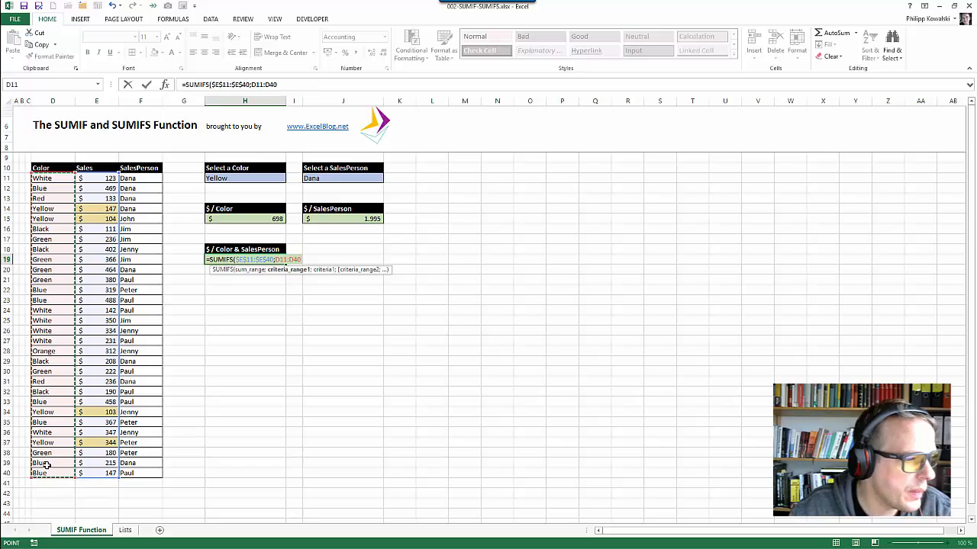
key(F4)
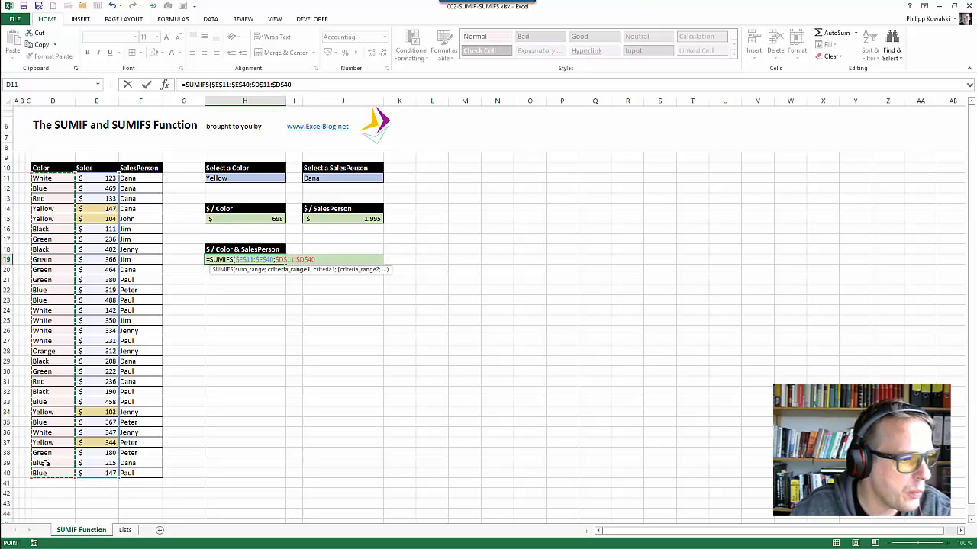
text(;)
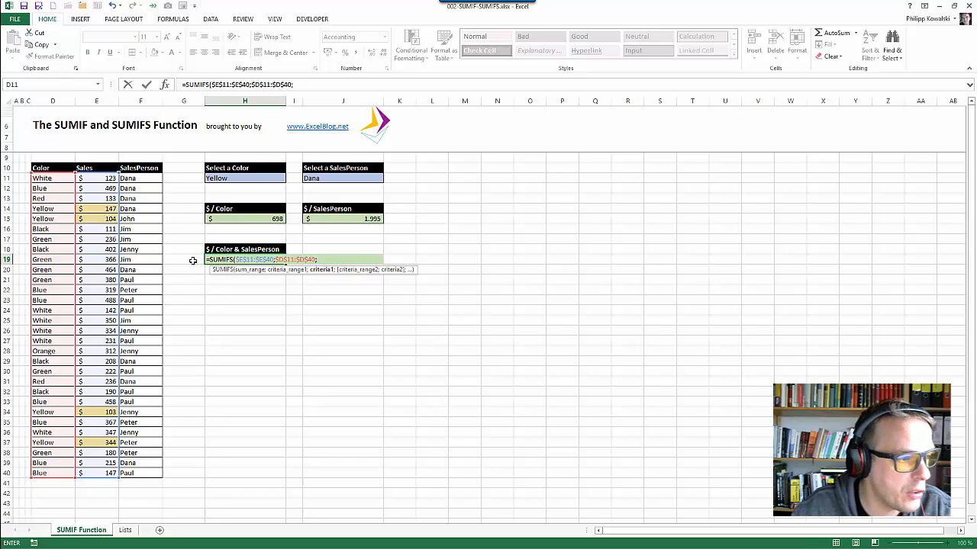
click(231, 179)
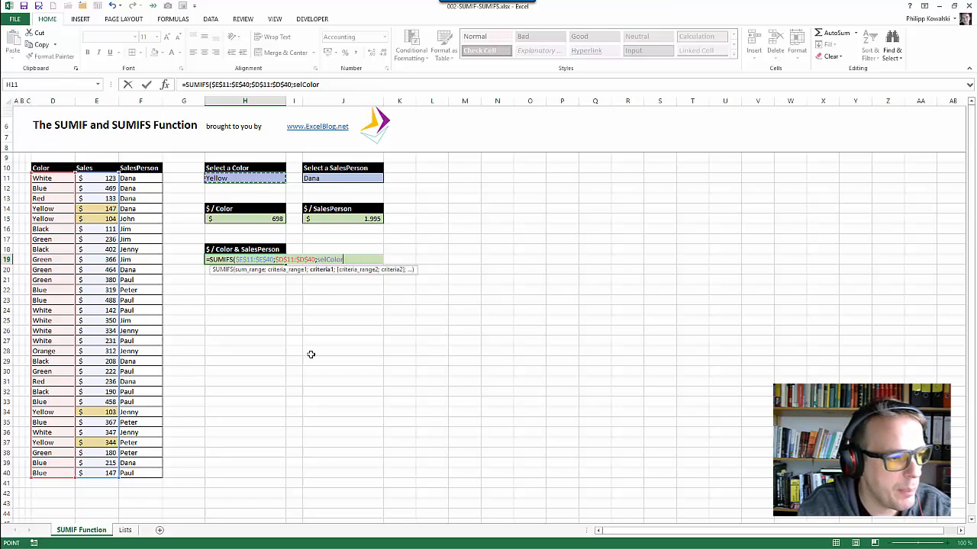
text(;)
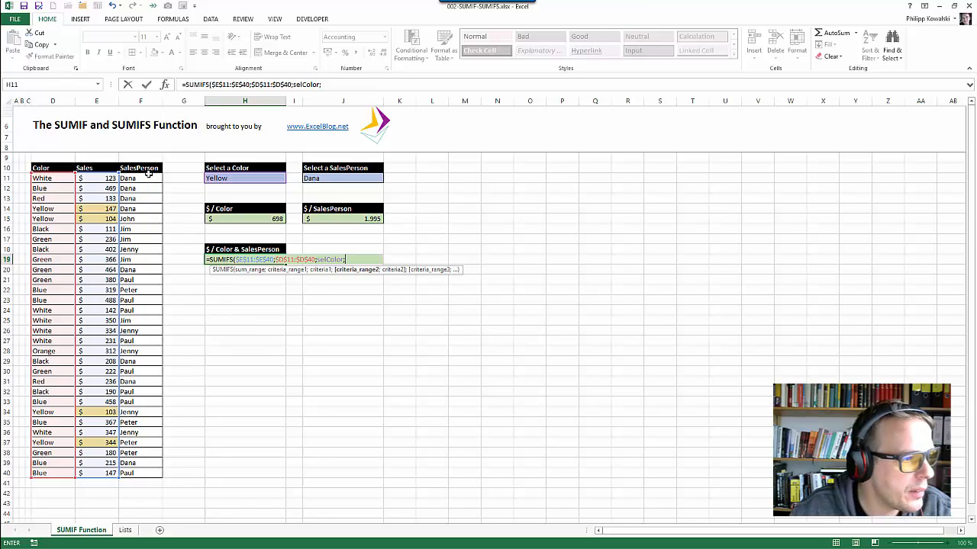
- Complete the H19 SUMIFS formula with a second criteria pair: the absolute salesperson range $F$11:$F$40 with selSalesPerson as its criterion
drag(149, 177, 152, 473)
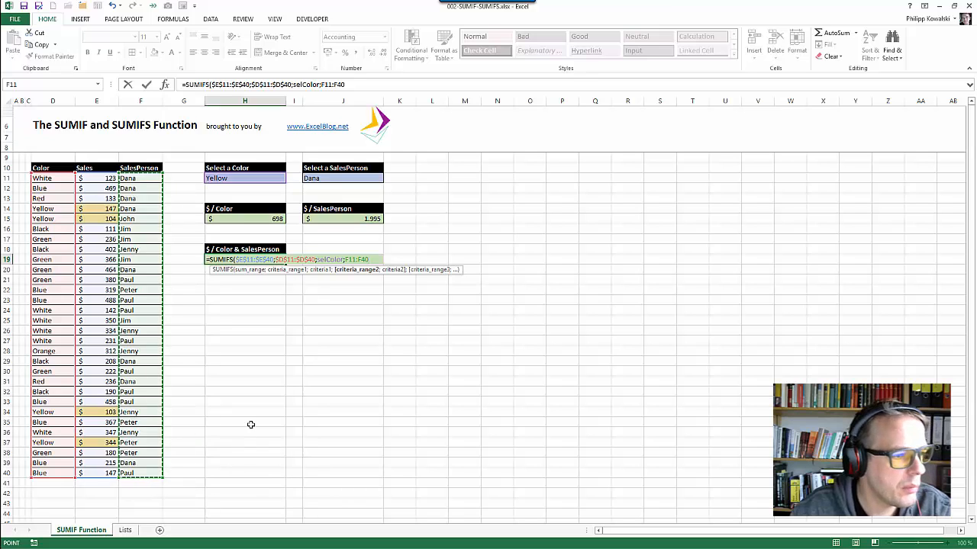
key(F4)
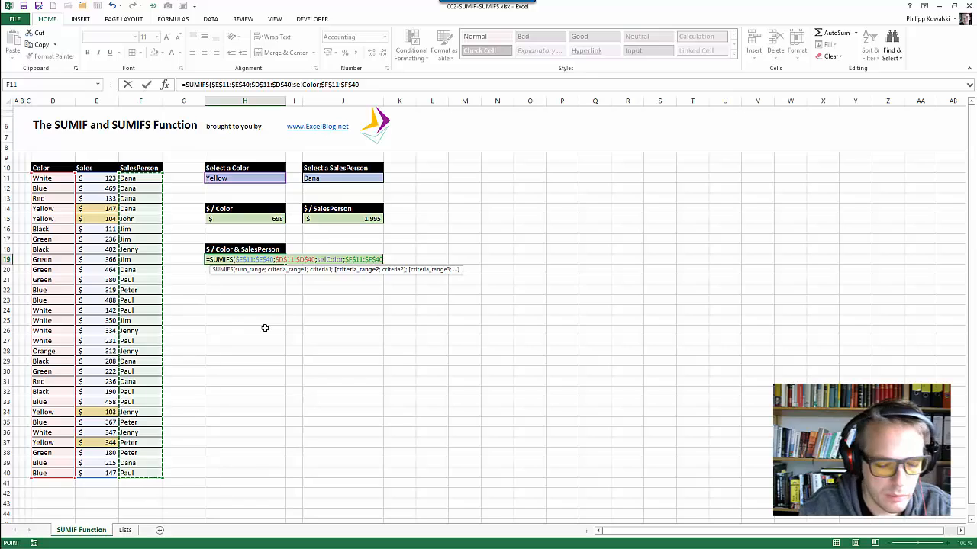
text(;)
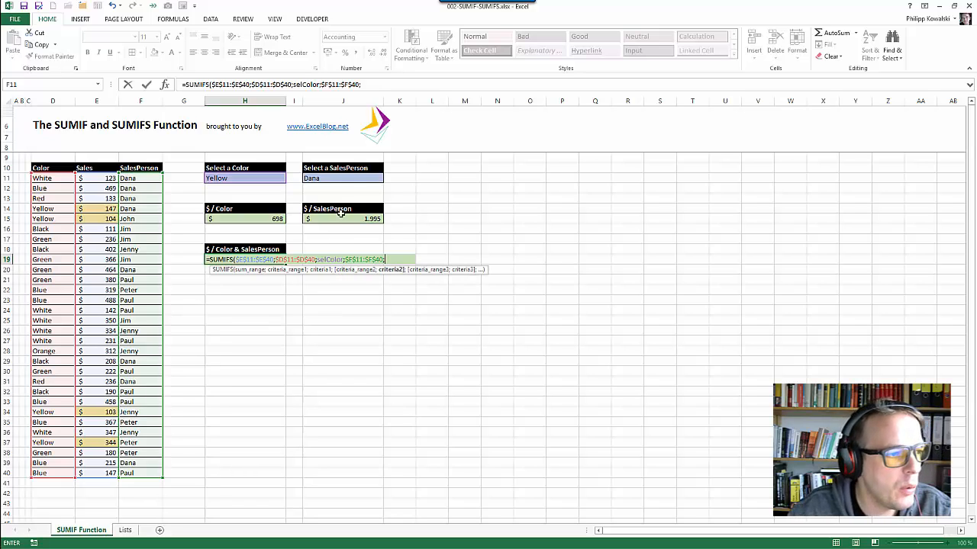
click(344, 175)
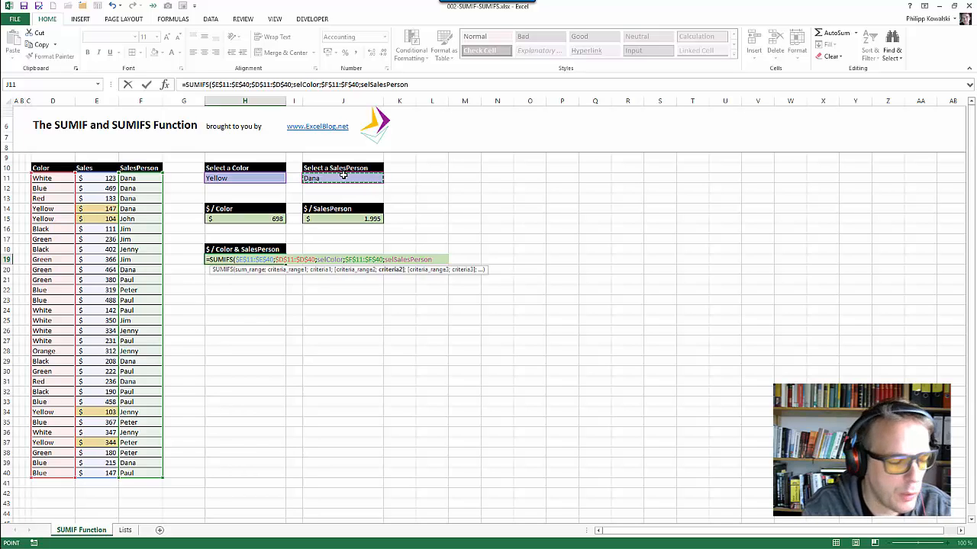
text())
key(Return)
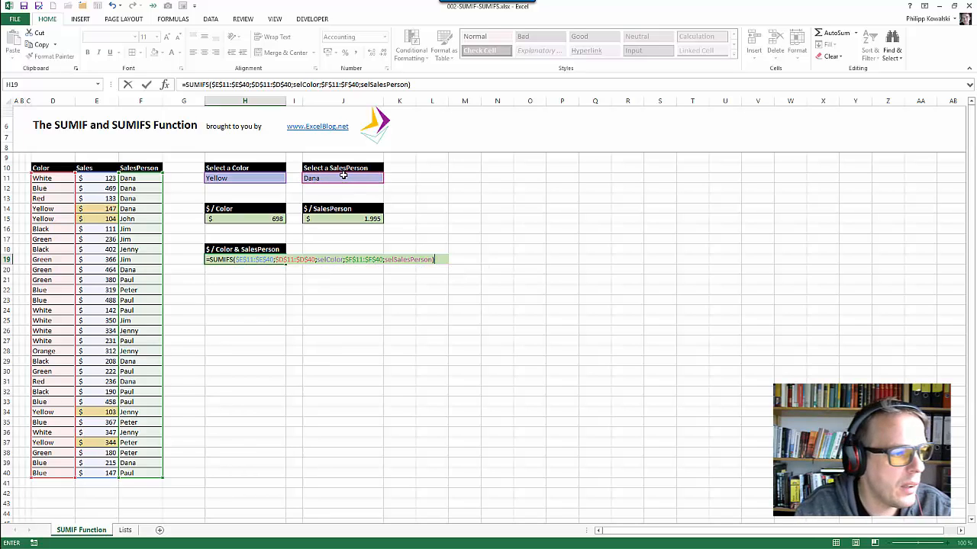
key(ctrl+Return)
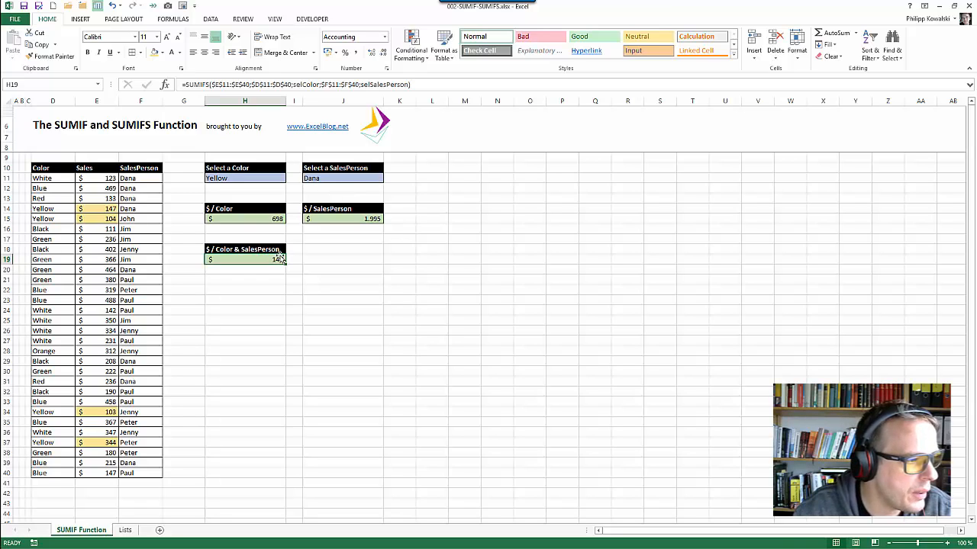
- Highlight the matching yellow sale in D14:F14 with the light gold fill
drag(139, 208, 54, 209)
click(155, 54)
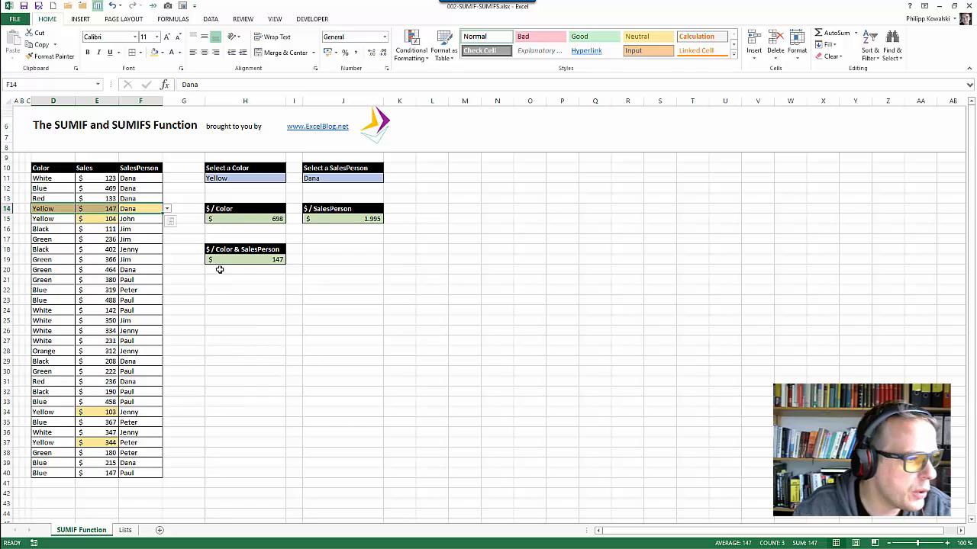
- Set the Select a Color cell H11 to Blue to test the combined formula
click(271, 179)
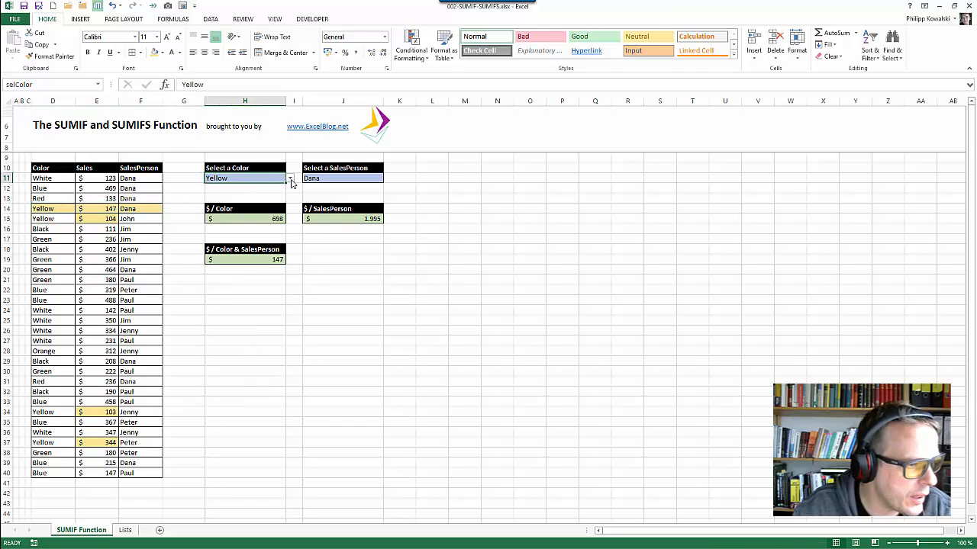
click(290, 180)
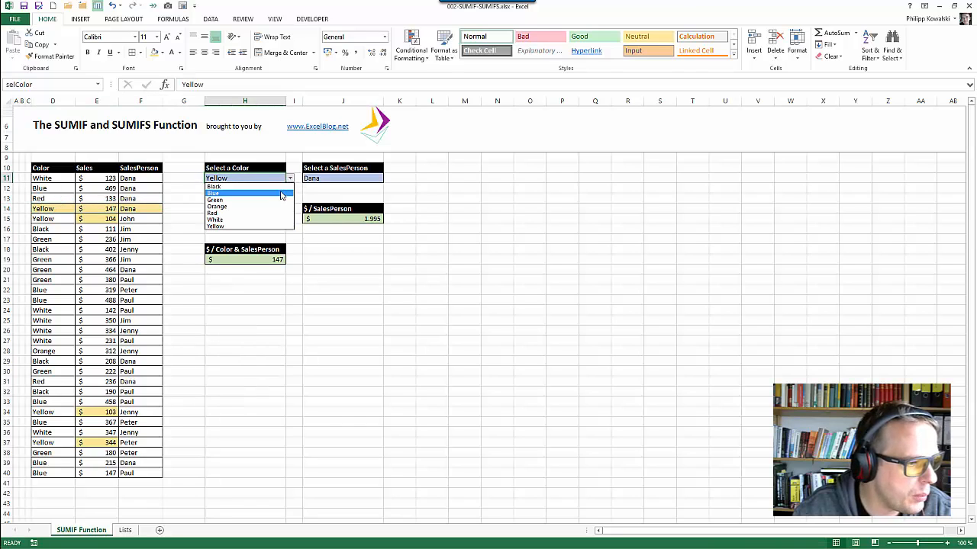
click(281, 194)
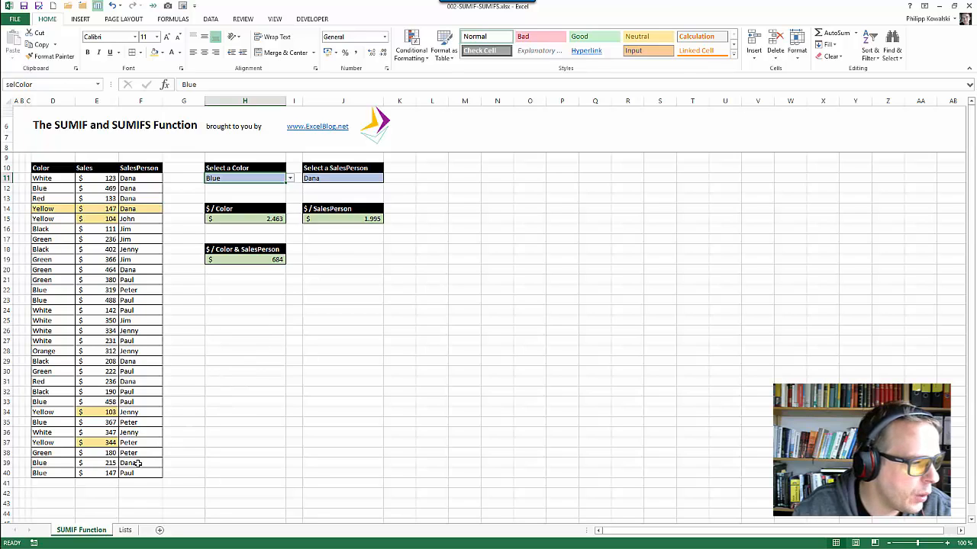
- Fill the matching blue sales rows D39:F39 and D12:F12 with blue, and select E12 and E39 together to check their sum
drag(138, 463, 59, 462)
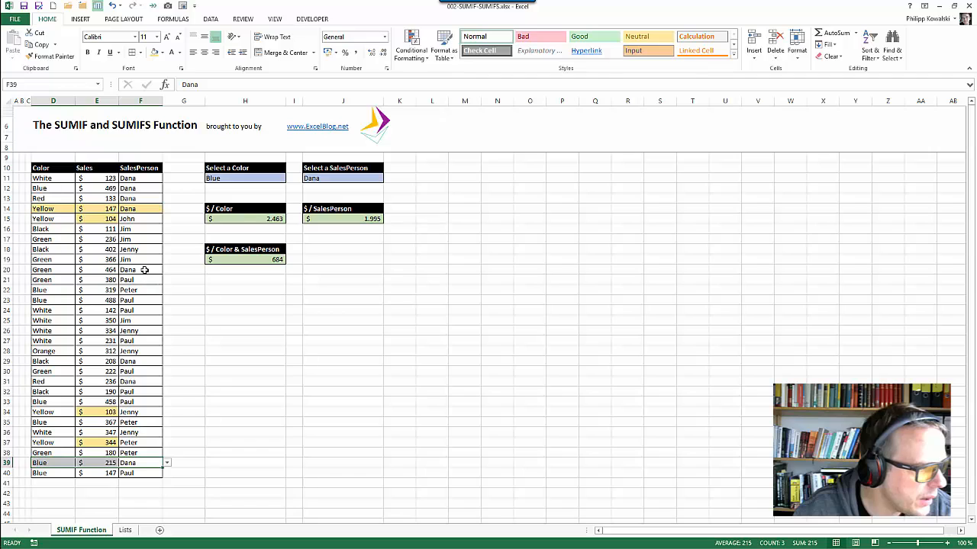
ctrl+click(145, 188)
drag(126, 188, 55, 191)
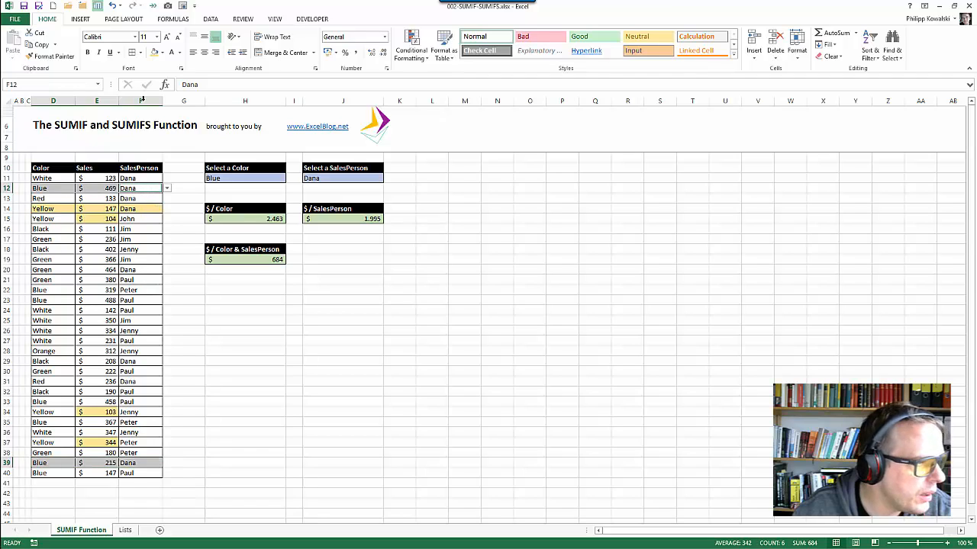
click(162, 52)
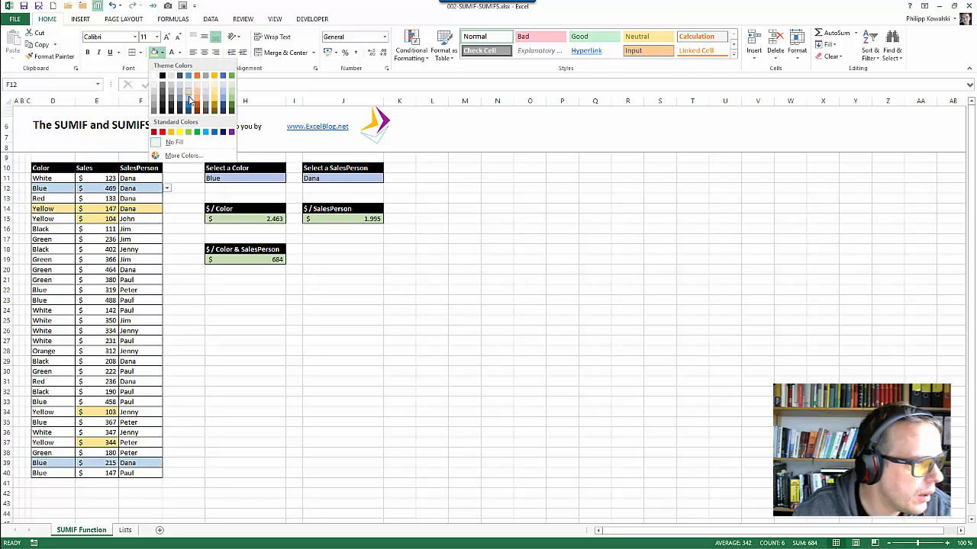
click(188, 83)
click(104, 190)
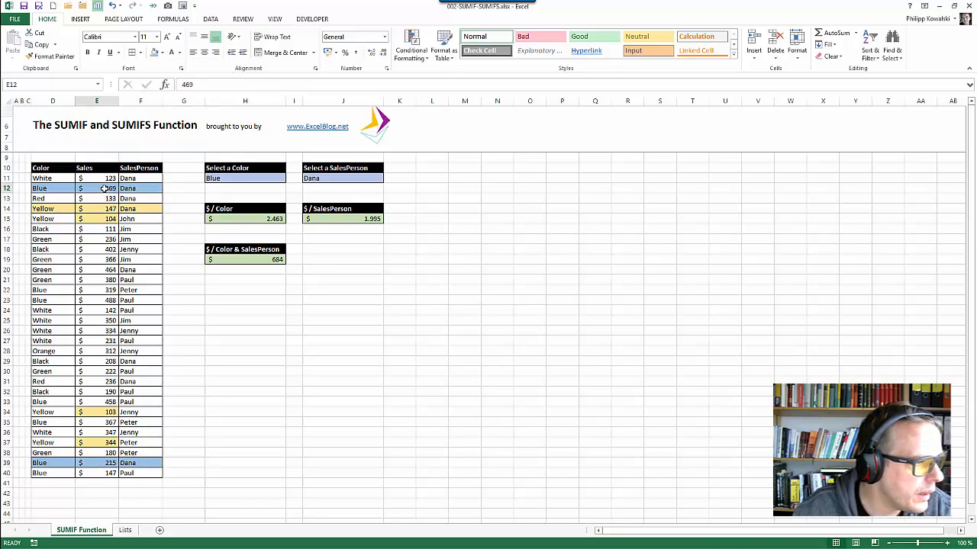
ctrl+click(95, 465)
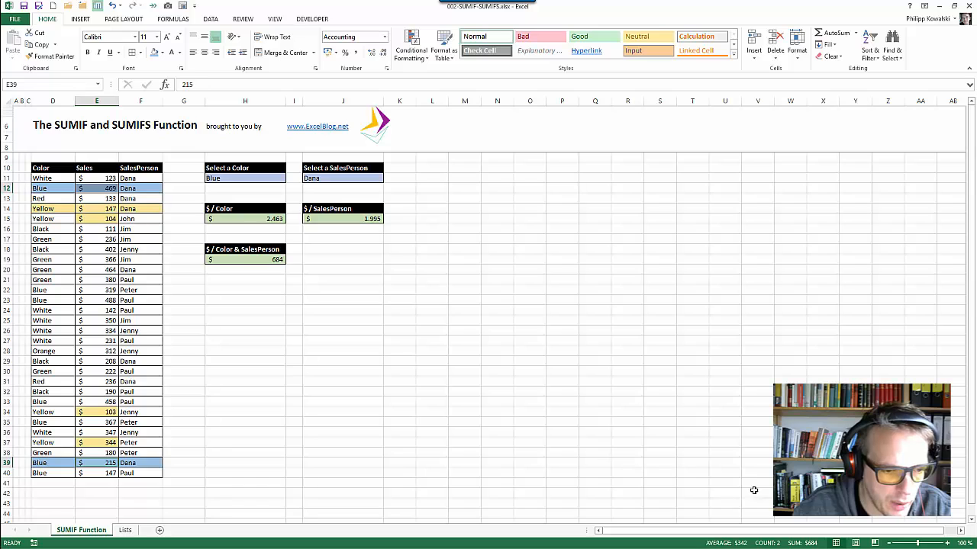